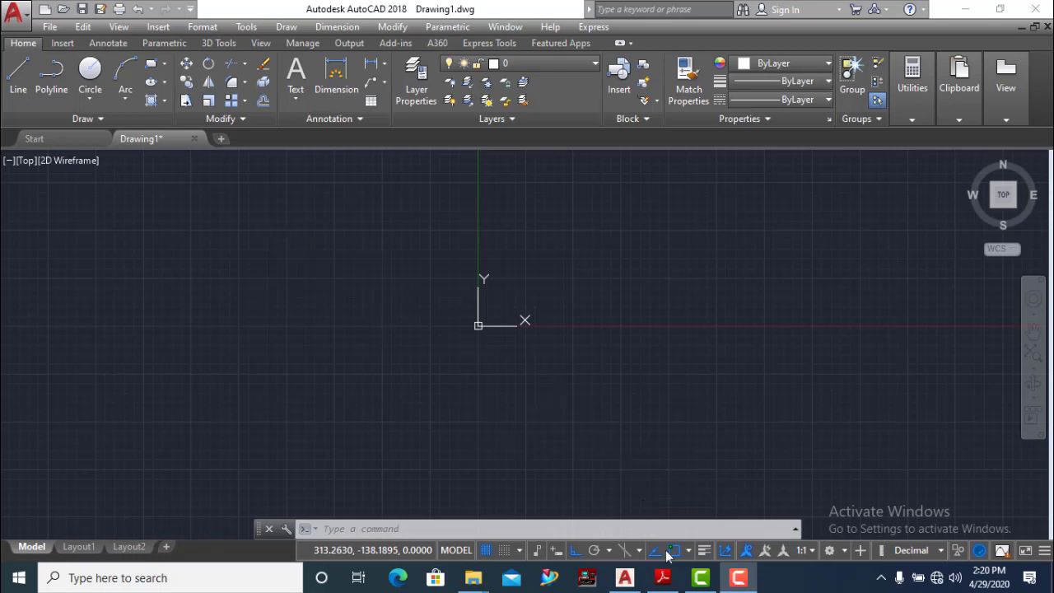
Step: Draw concentric circles of radius 13 and 20 for the central boss, checking the exercise PDF
{"action": "left_click", "coordinate": [662, 578]}
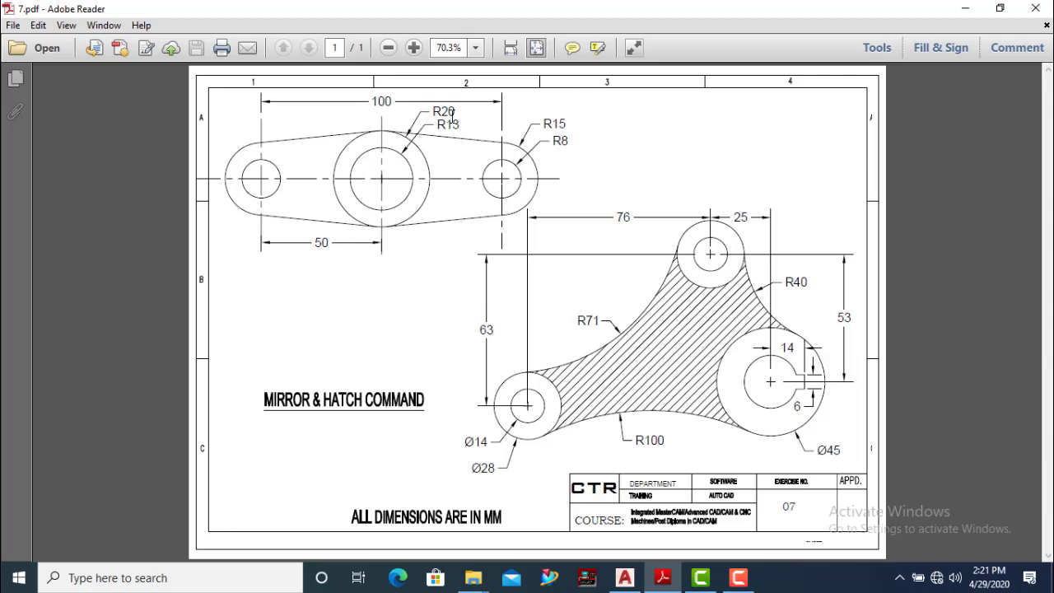
{"action": "left_click", "coordinate": [625, 577]}
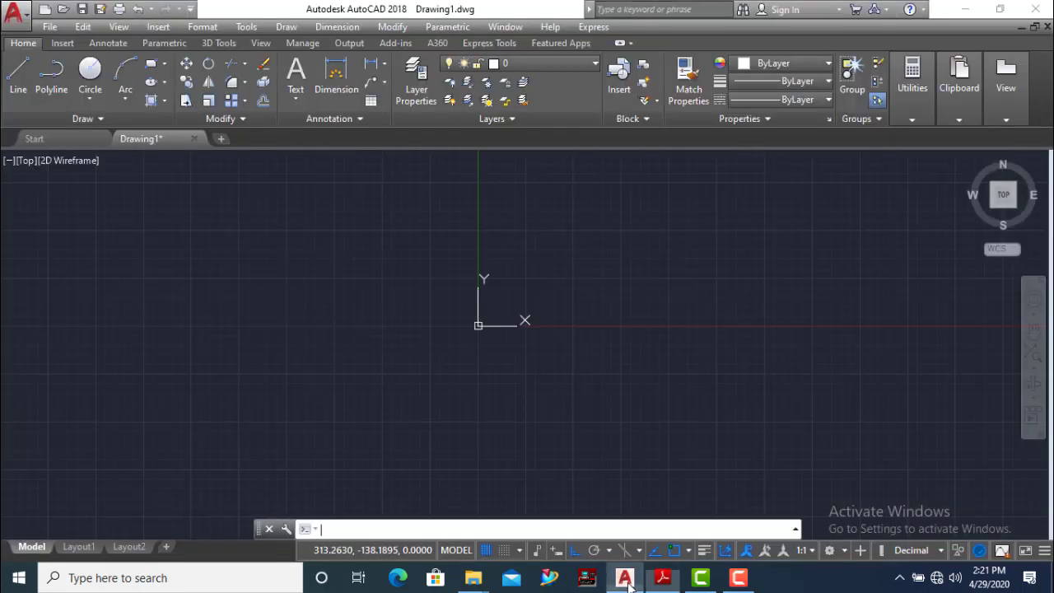
{"action": "left_click", "coordinate": [90, 70]}
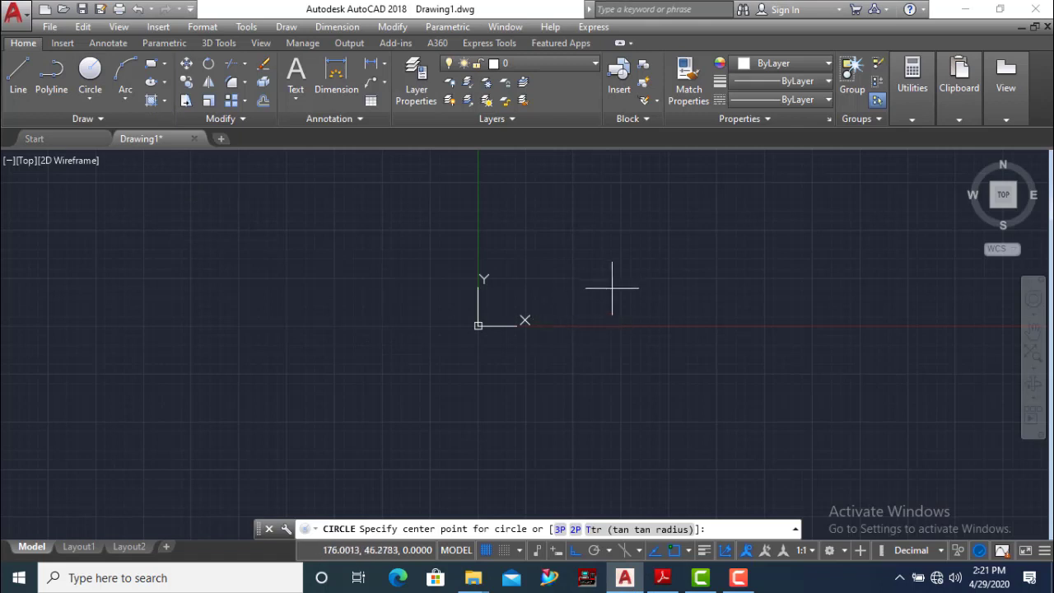
{"action": "left_click", "coordinate": [611, 270]}
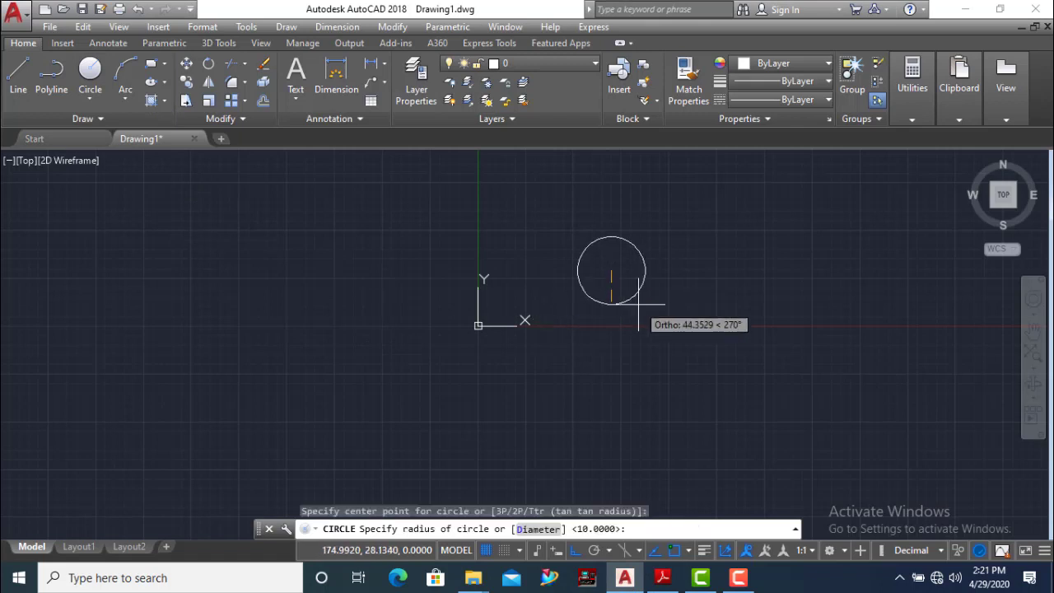
{"action": "key", "text": "Return"}
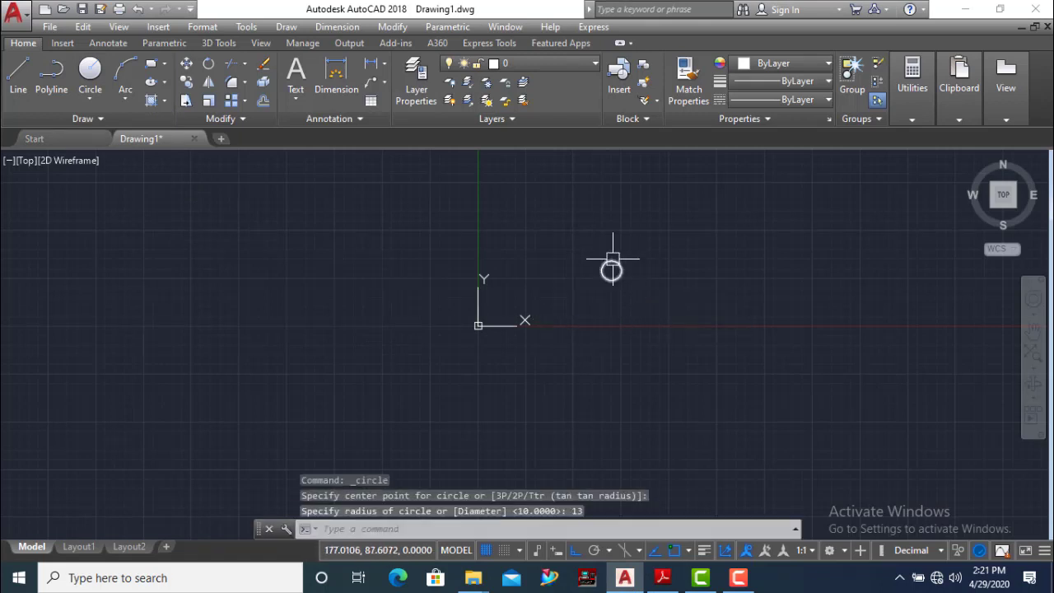
{"action": "key", "text": "Return"}
{"action": "scroll", "coordinate": [610, 262], "scroll_direction": "up", "scroll_amount": 6}
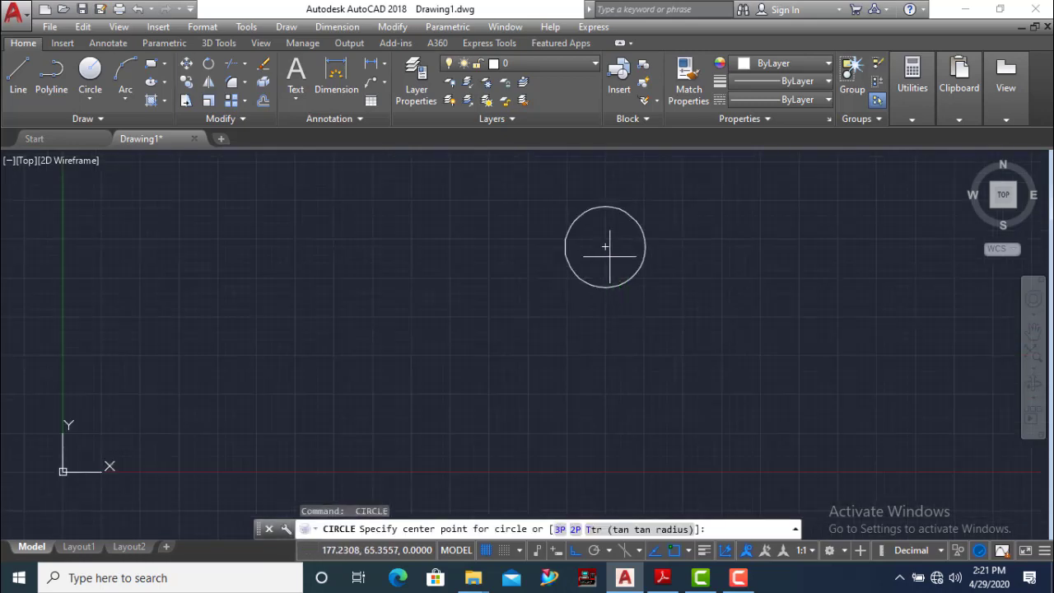
{"action": "left_click", "coordinate": [606, 247]}
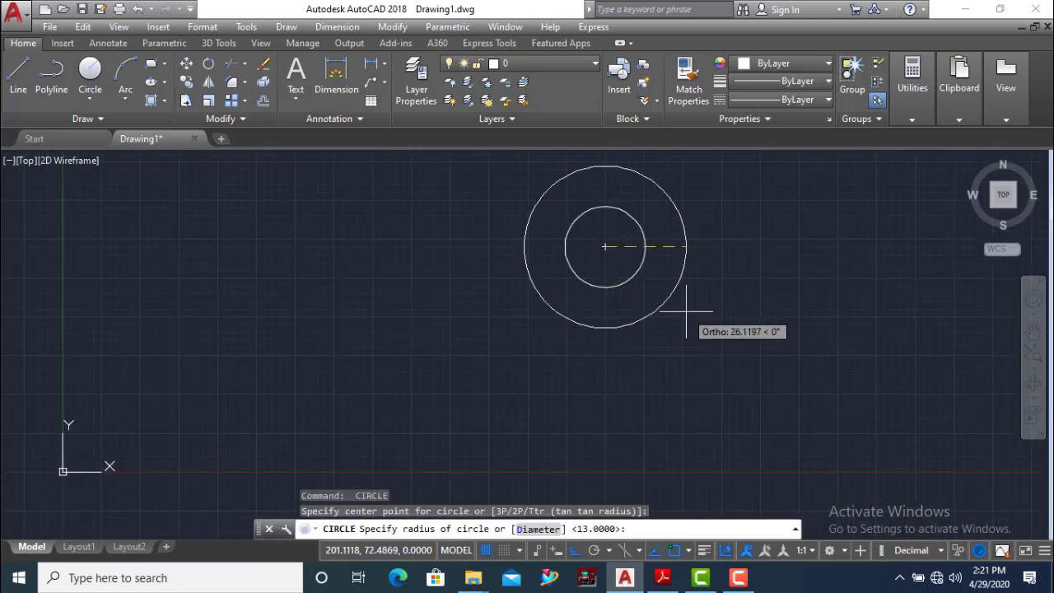
{"action": "type", "text": "20"}
{"action": "key", "text": "Return"}
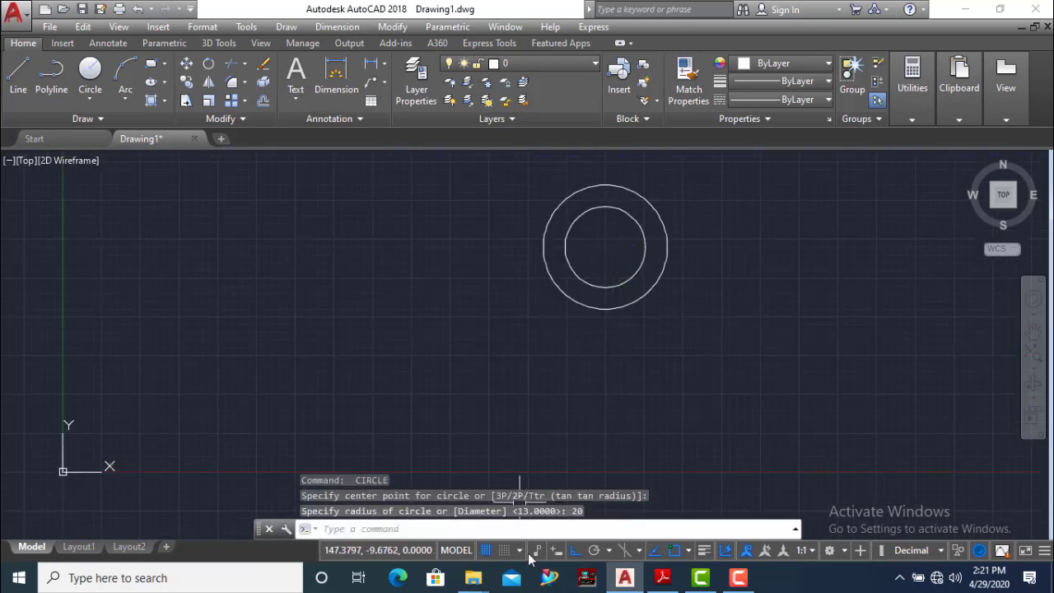
{"action": "left_click", "coordinate": [622, 579]}
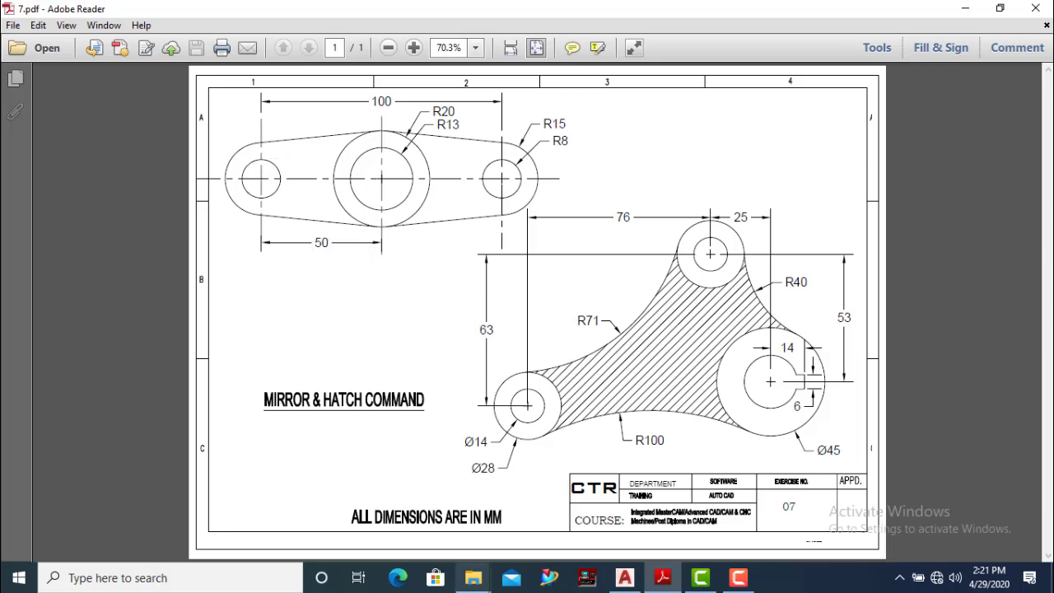
Step: Draw a 50-unit horizontal line running left from the concentric circles' centre
{"action": "left_click", "coordinate": [587, 578]}
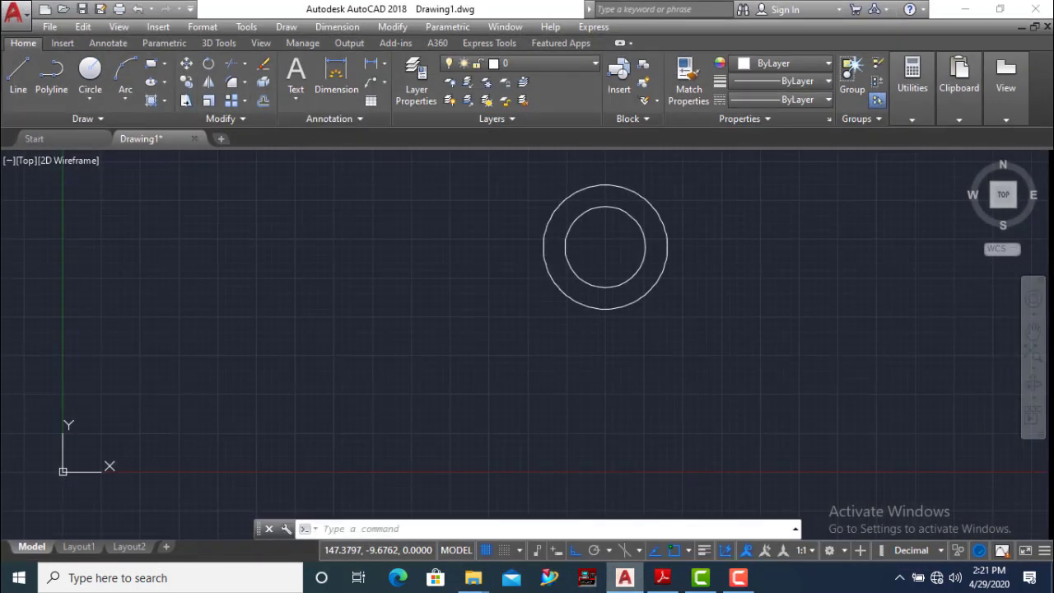
{"action": "left_click", "coordinate": [18, 72]}
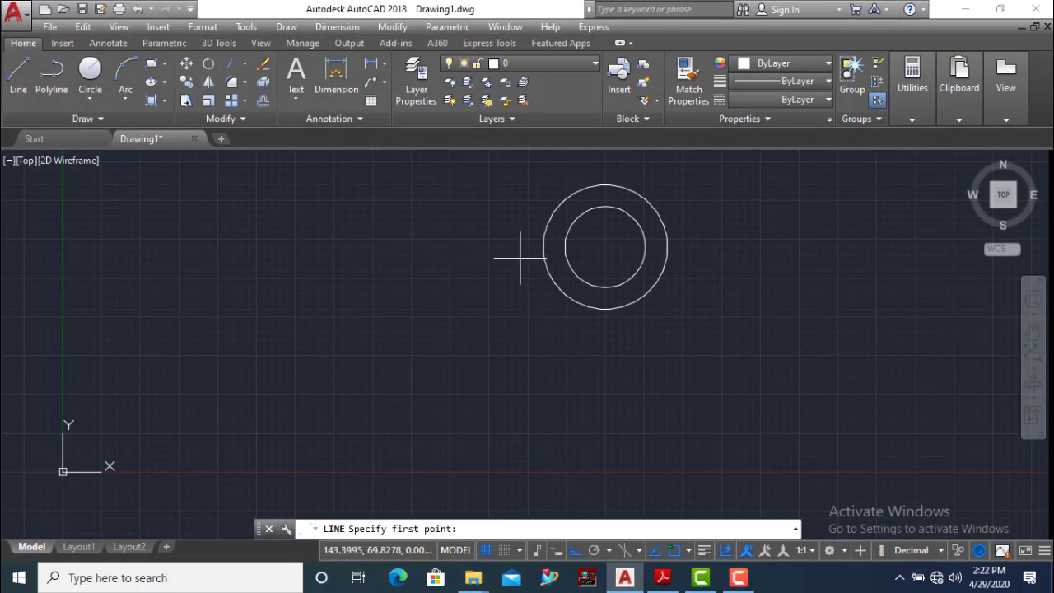
{"action": "left_click", "coordinate": [604, 246]}
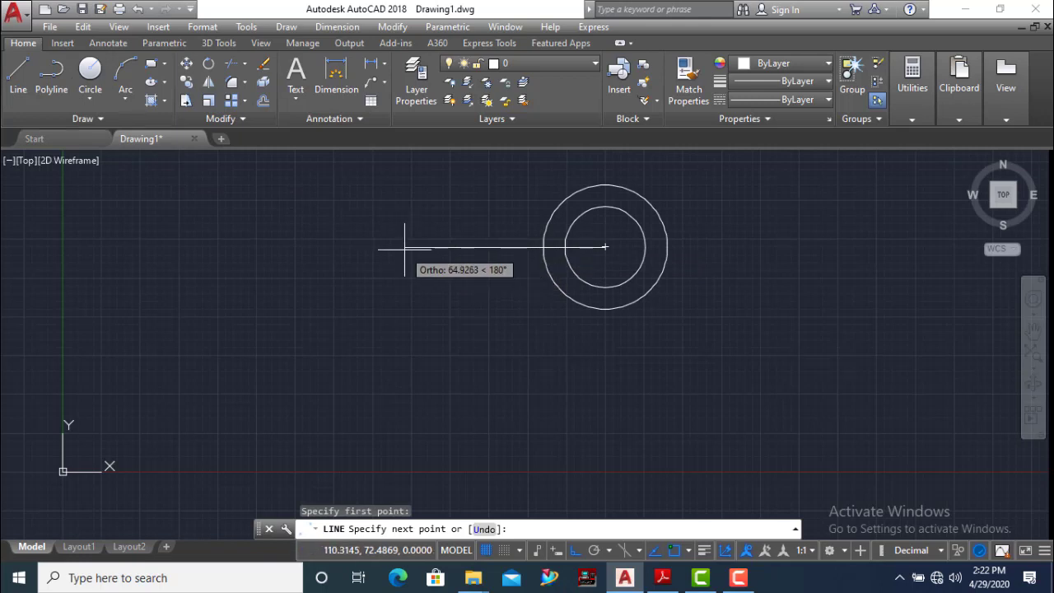
{"action": "key", "text": "Return"}
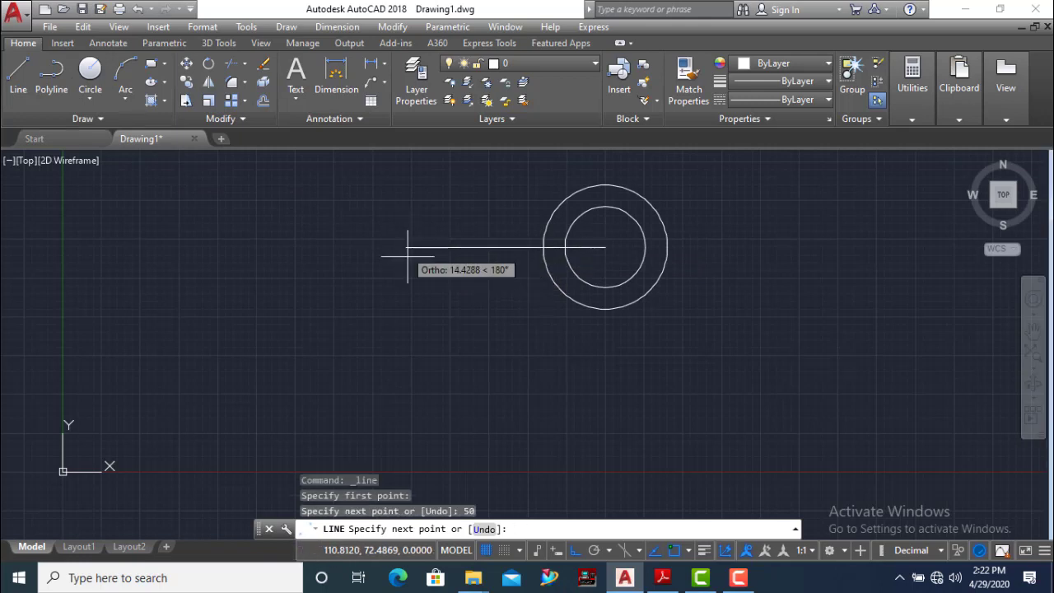
{"action": "key", "text": "Escape"}
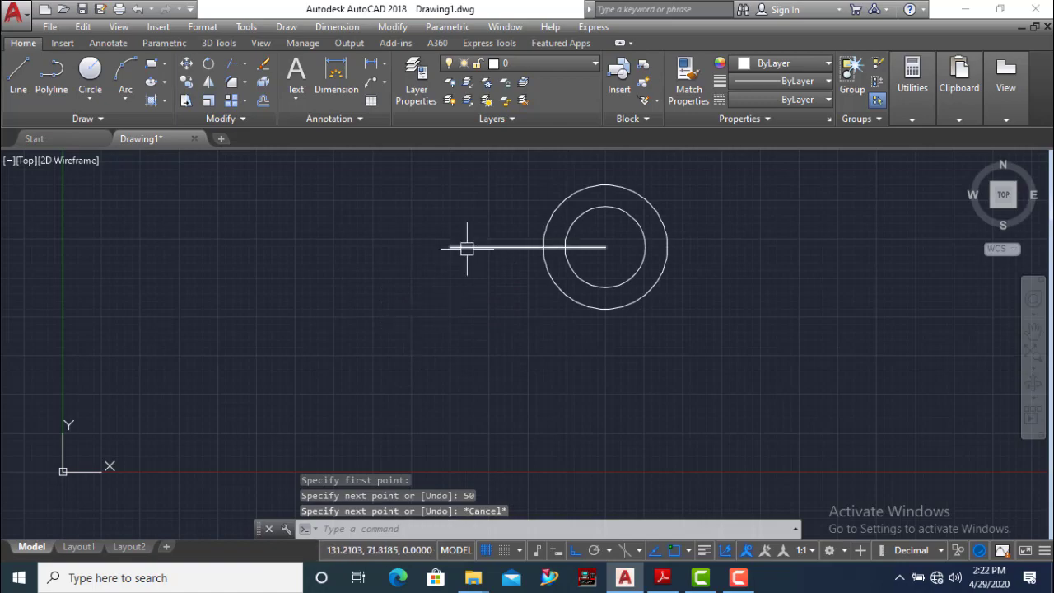
{"action": "left_click", "coordinate": [663, 578]}
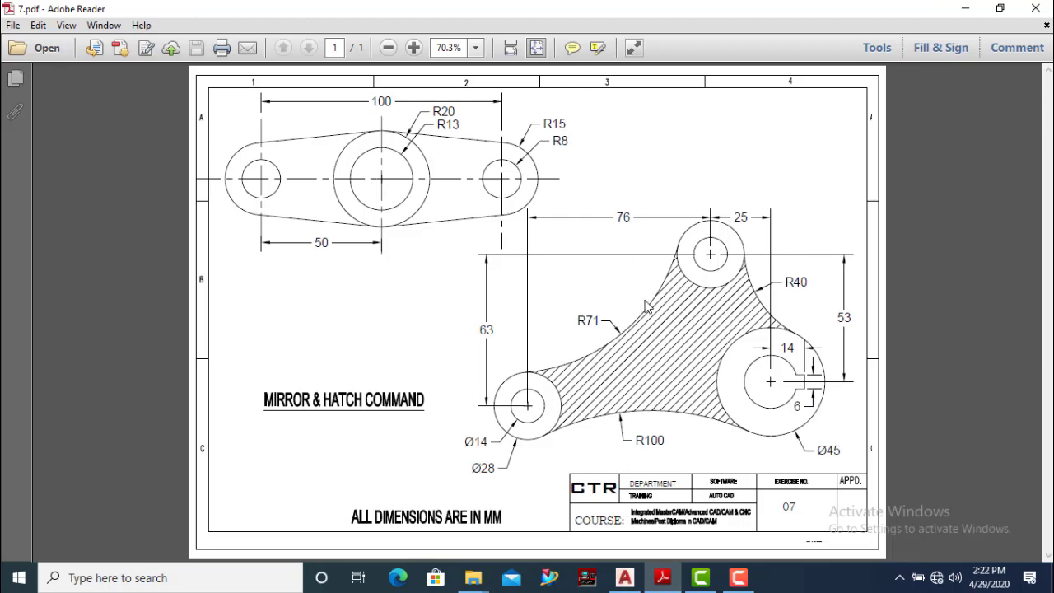
{"action": "left_click", "coordinate": [663, 577]}
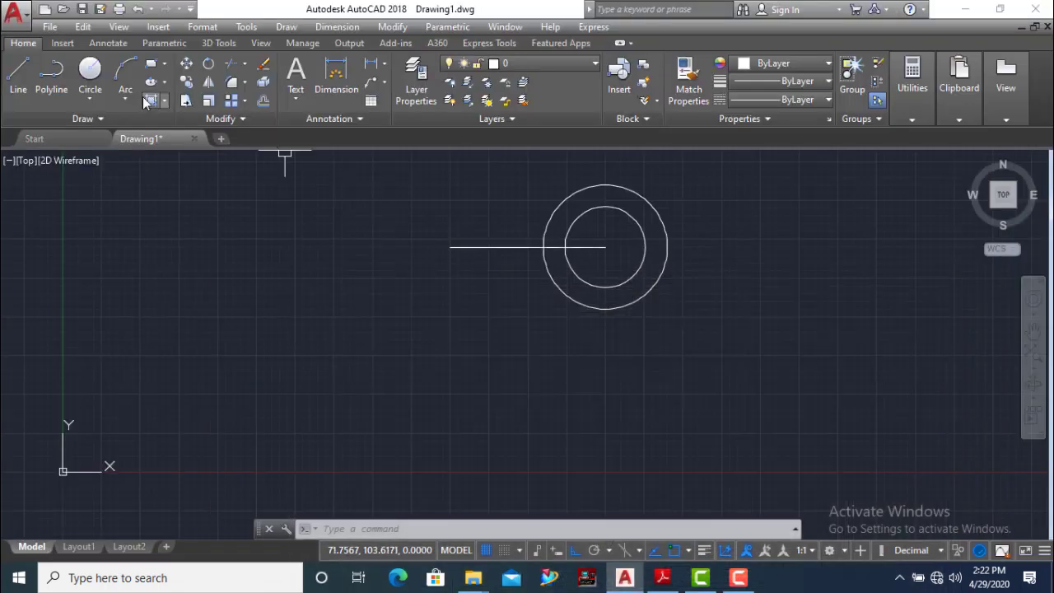
Step: Draw radius 8 and radius 15 circles centred on the line's left endpoint
{"action": "left_click", "coordinate": [91, 72]}
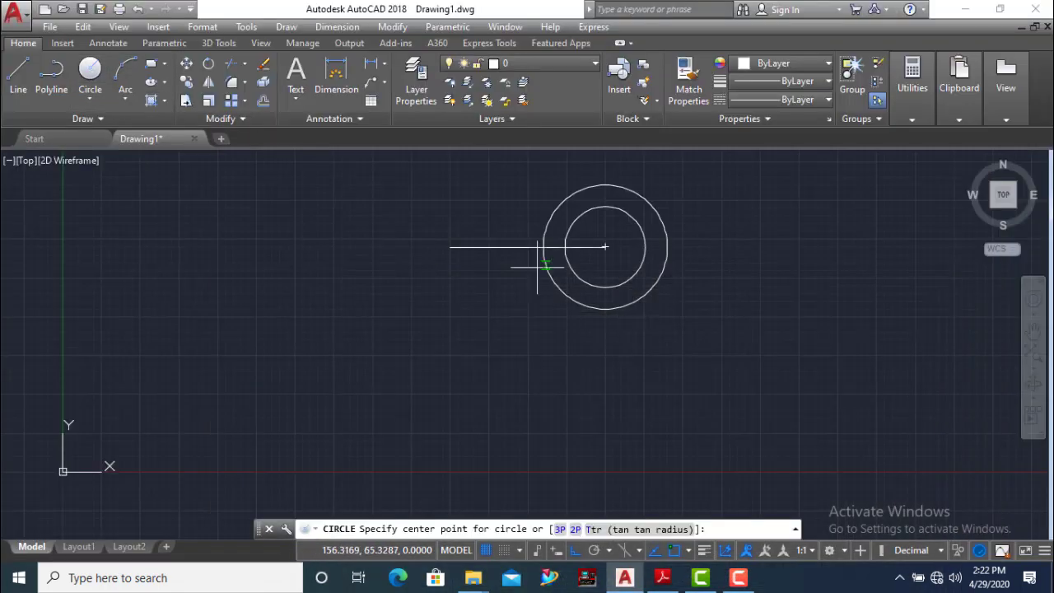
{"action": "left_click", "coordinate": [450, 247]}
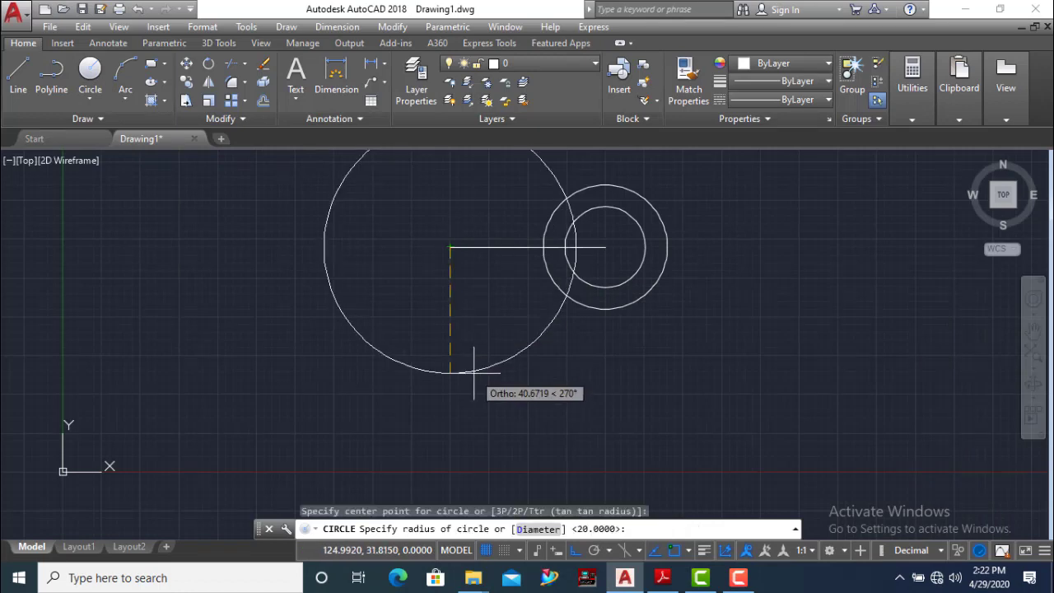
{"action": "type", "text": "8"}
{"action": "key", "text": "Return"}
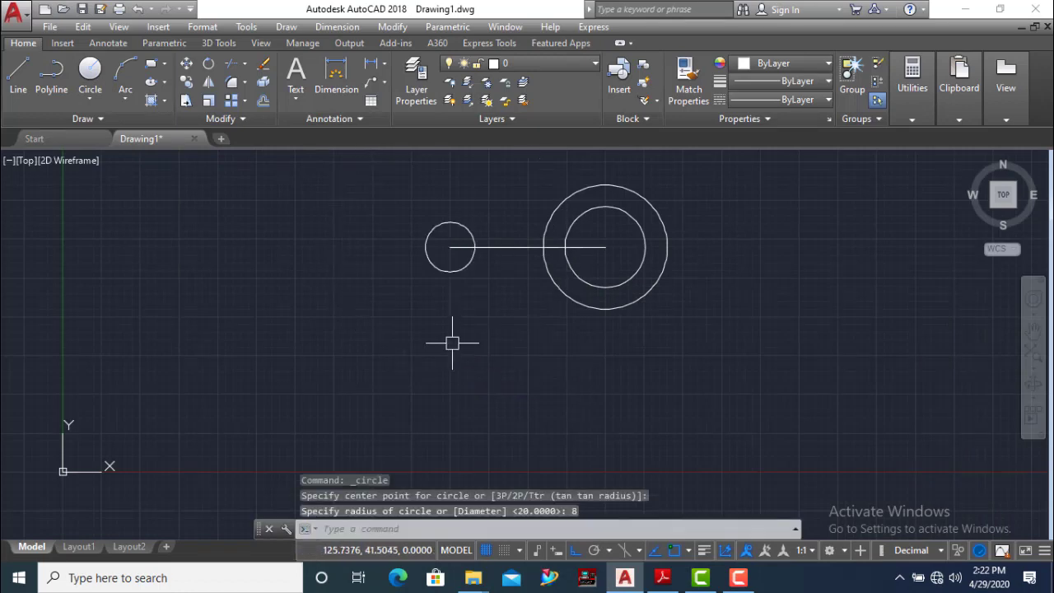
{"action": "key", "text": "Return"}
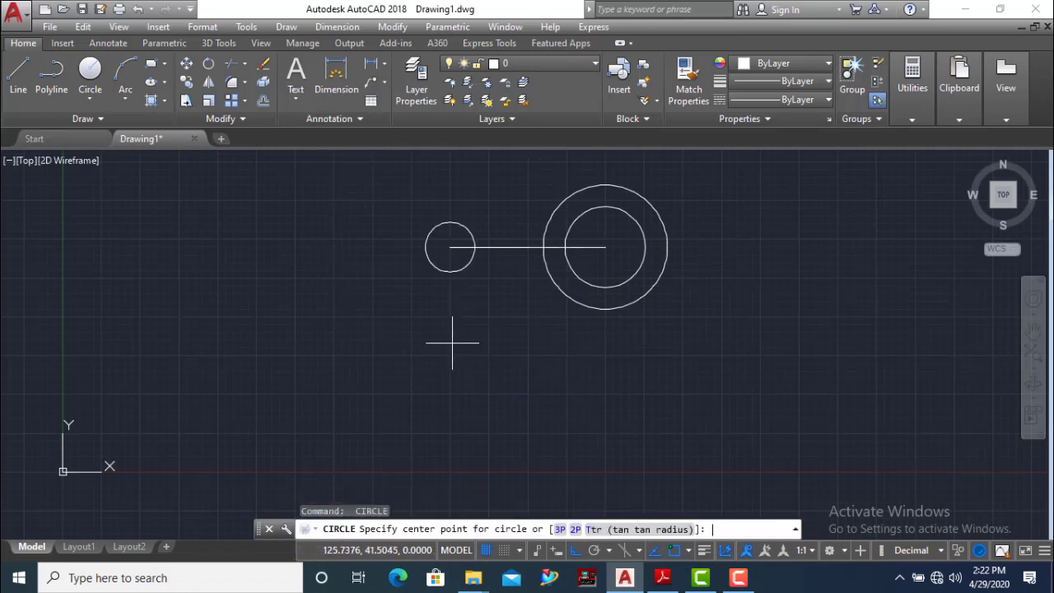
{"action": "left_click", "coordinate": [449, 246]}
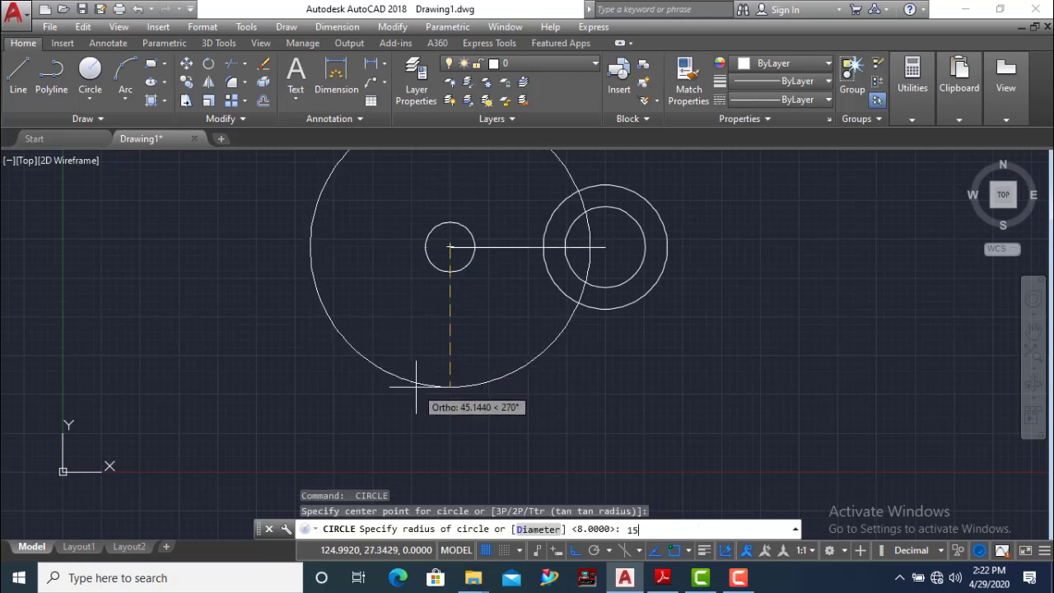
{"action": "type", "text": "15"}
{"action": "key", "text": "Return"}
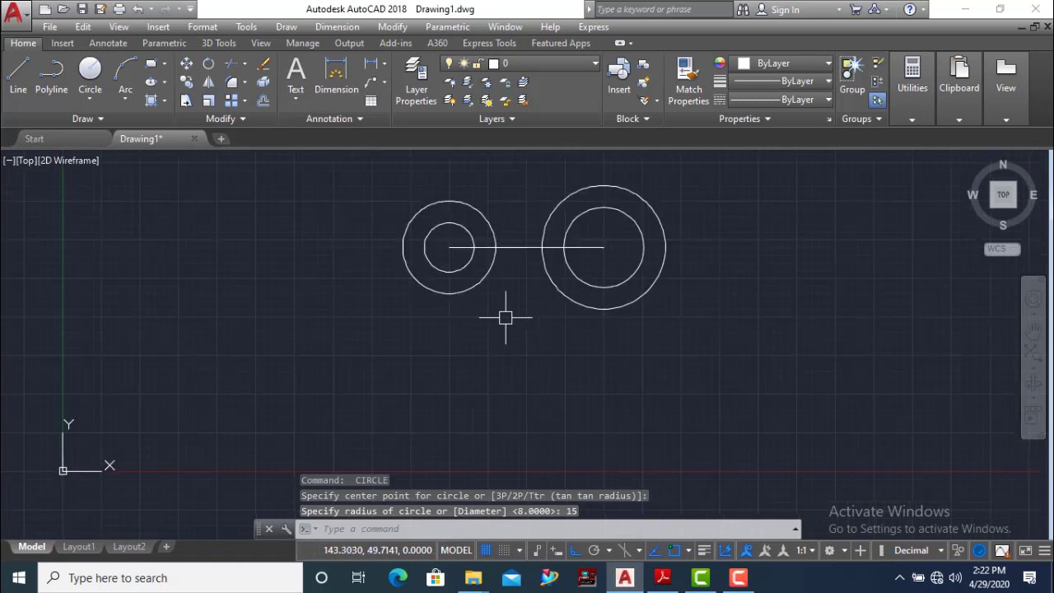
{"action": "scroll", "coordinate": [617, 177], "scroll_direction": "up", "scroll_amount": 2}
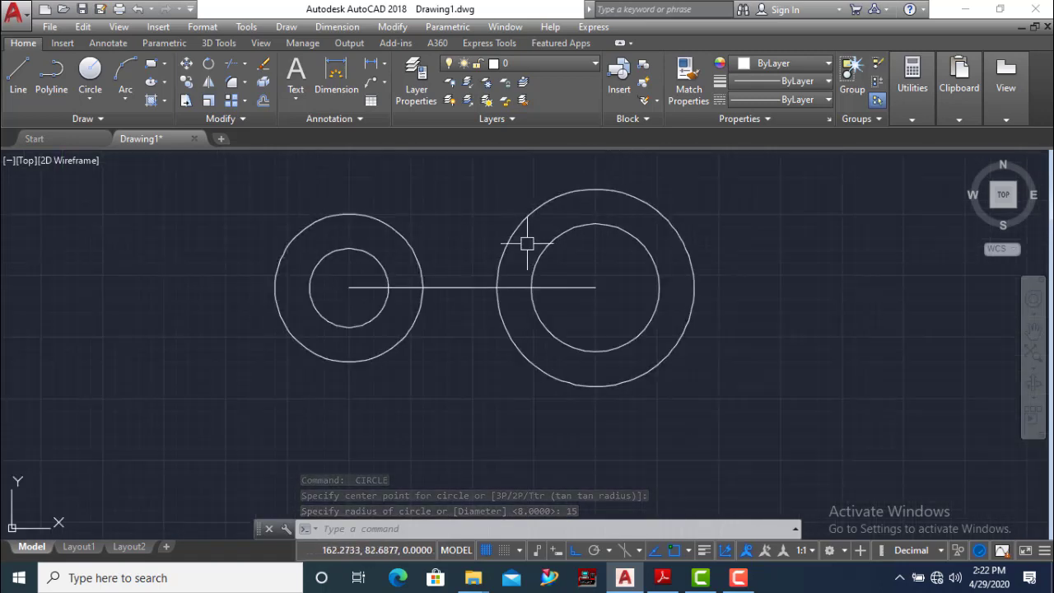
{"action": "left_click", "coordinate": [663, 577]}
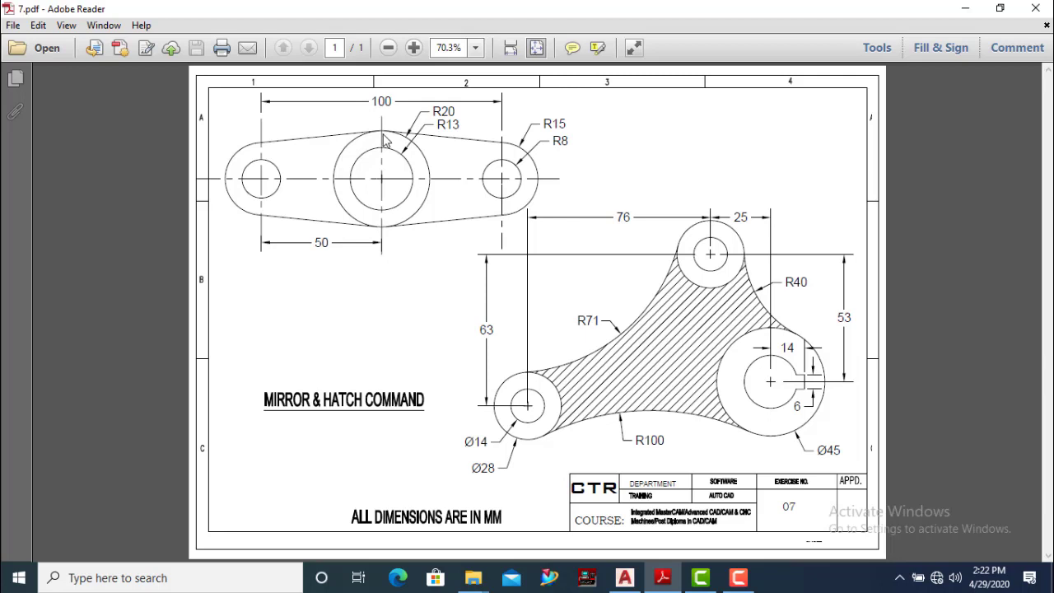
Step: Draw a line tangent to the tops of the left radius 15 circle and the radius 20 circle
{"action": "left_click", "coordinate": [625, 578]}
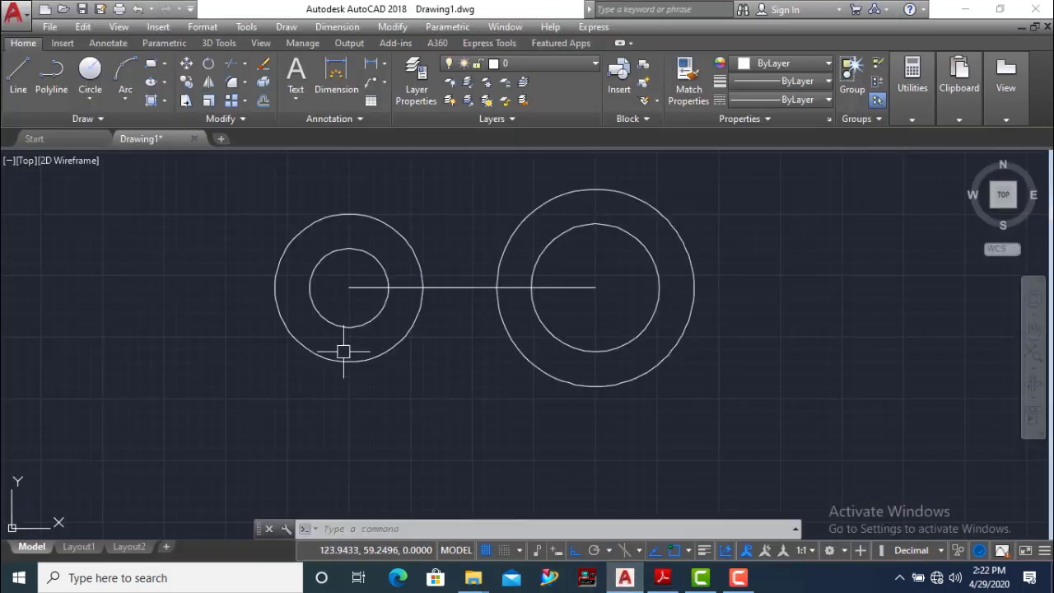
{"action": "left_click", "coordinate": [18, 83]}
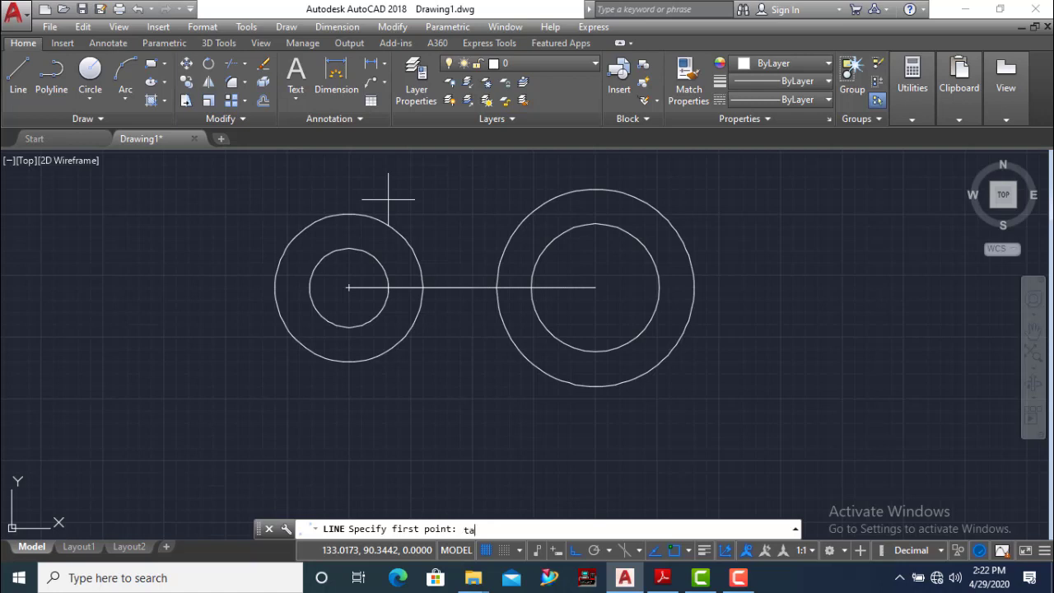
{"action": "type", "text": "tan"}
{"action": "key", "text": "Return"}
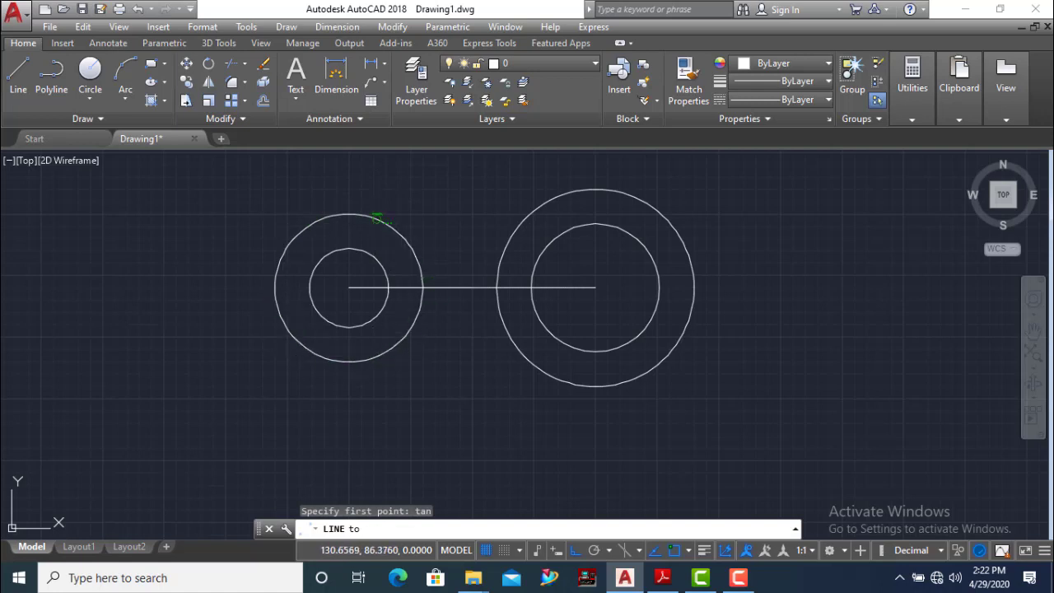
{"action": "left_click", "coordinate": [377, 224]}
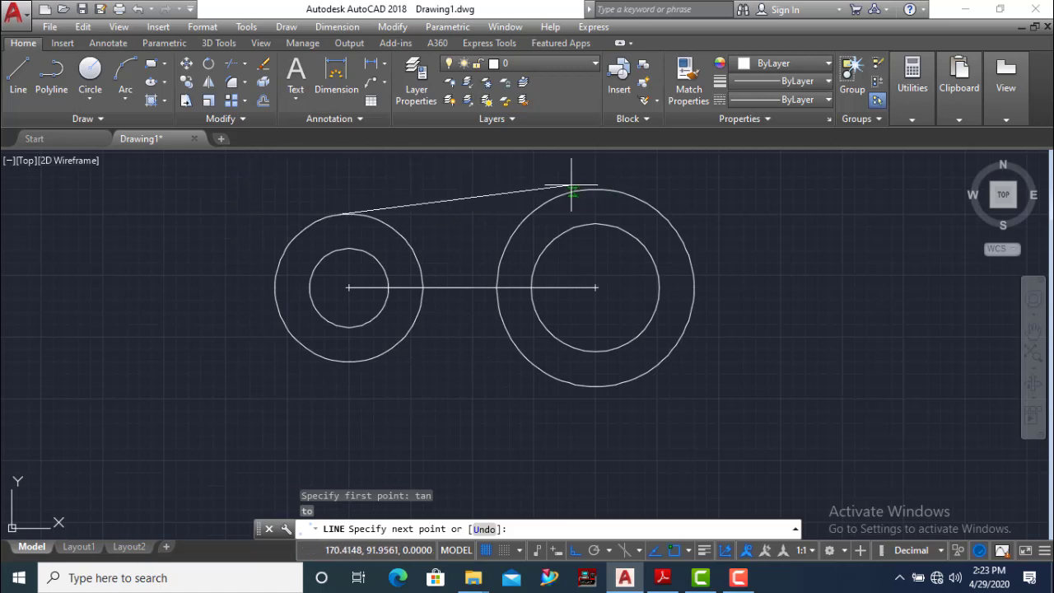
{"action": "type", "text": "an"}
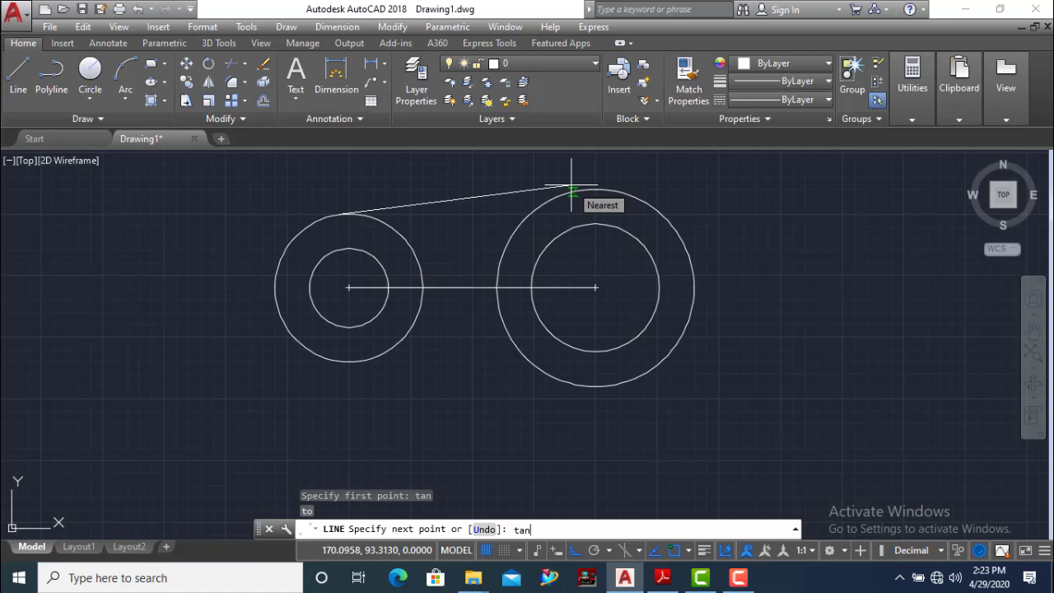
{"action": "key", "text": "Return"}
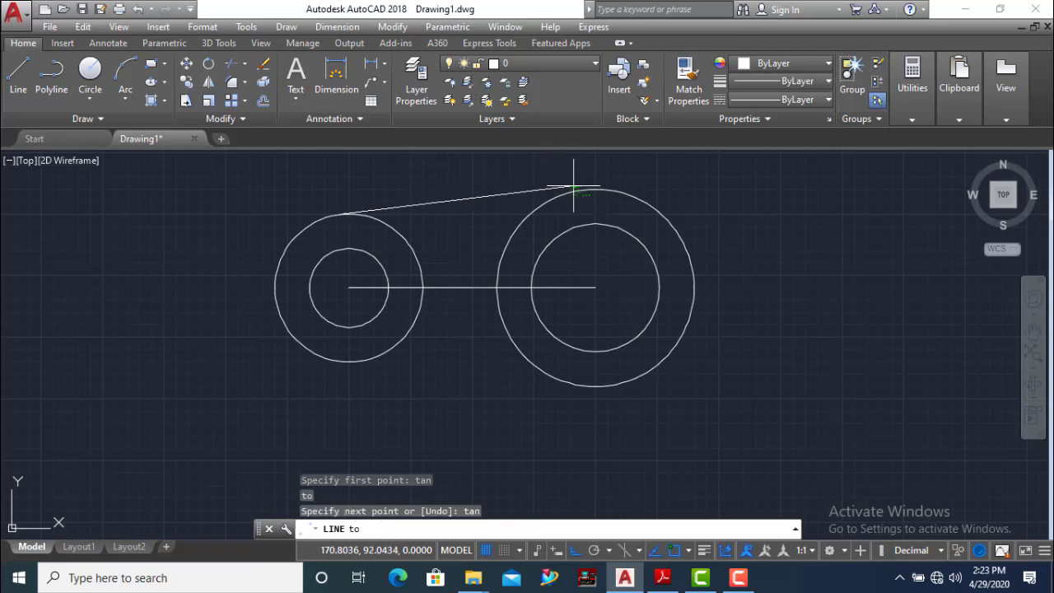
{"action": "scroll", "coordinate": [573, 186], "scroll_direction": "up", "scroll_amount": 2}
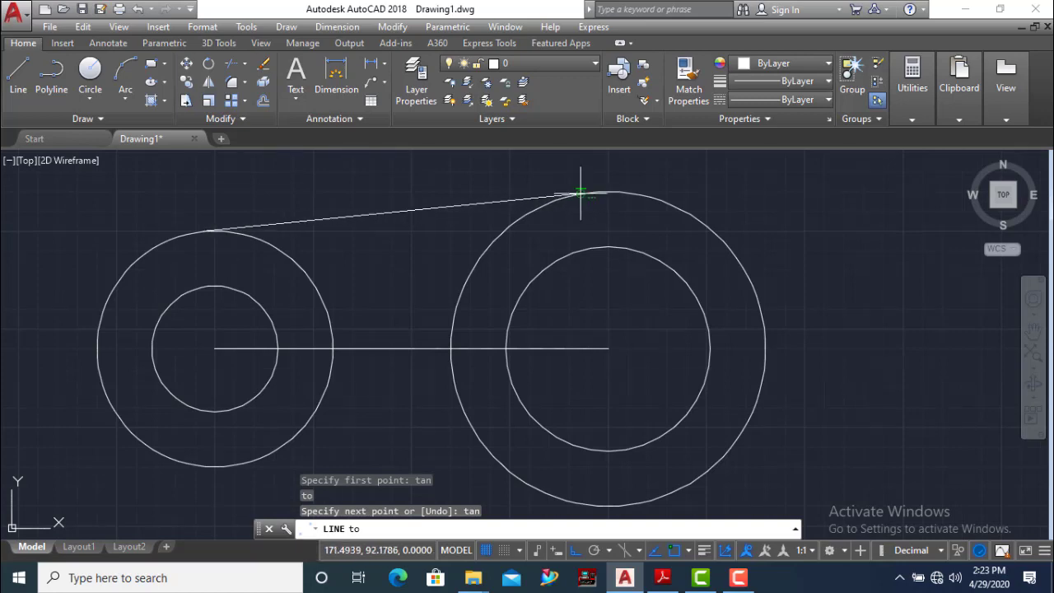
{"action": "left_click", "coordinate": [587, 190]}
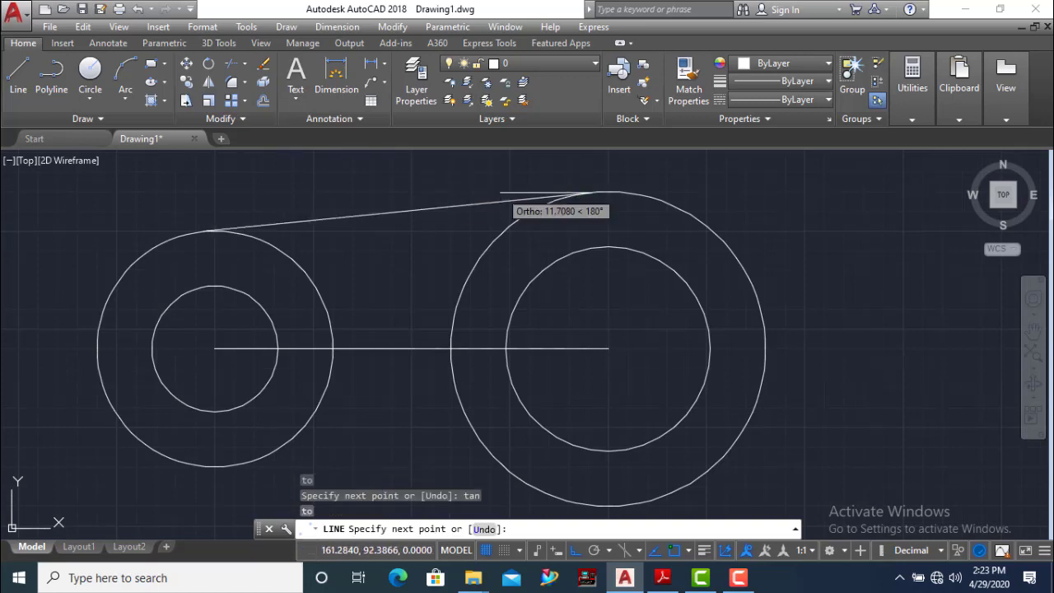
{"action": "key", "text": "Escape"}
{"action": "scroll", "coordinate": [596, 190], "scroll_direction": "up", "scroll_amount": 4}
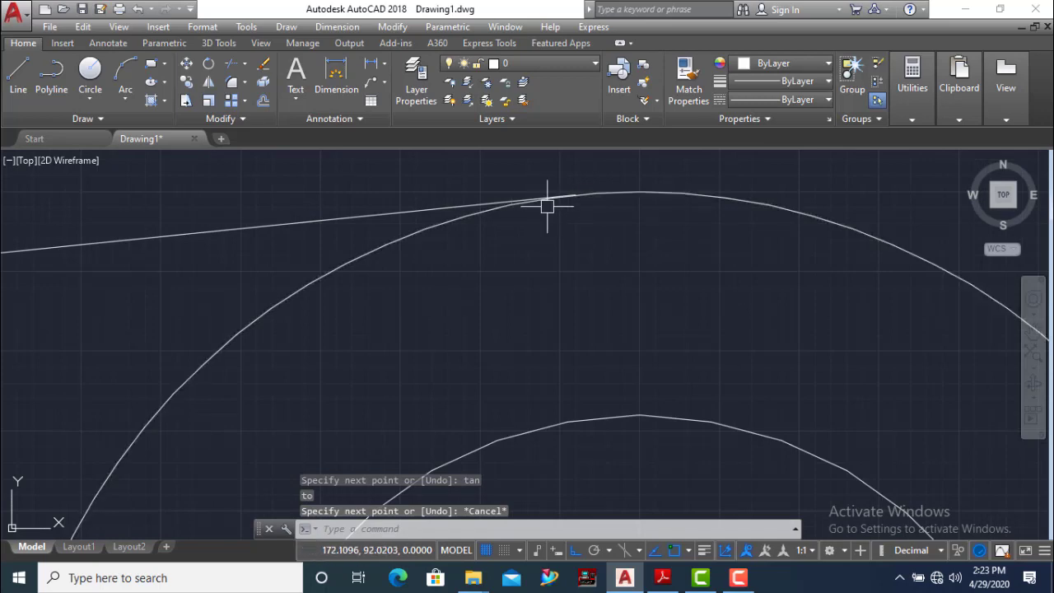
{"action": "scroll", "coordinate": [548, 206], "scroll_direction": "down", "scroll_amount": 5}
{"action": "scroll", "coordinate": [302, 205], "scroll_direction": "down", "scroll_amount": 2}
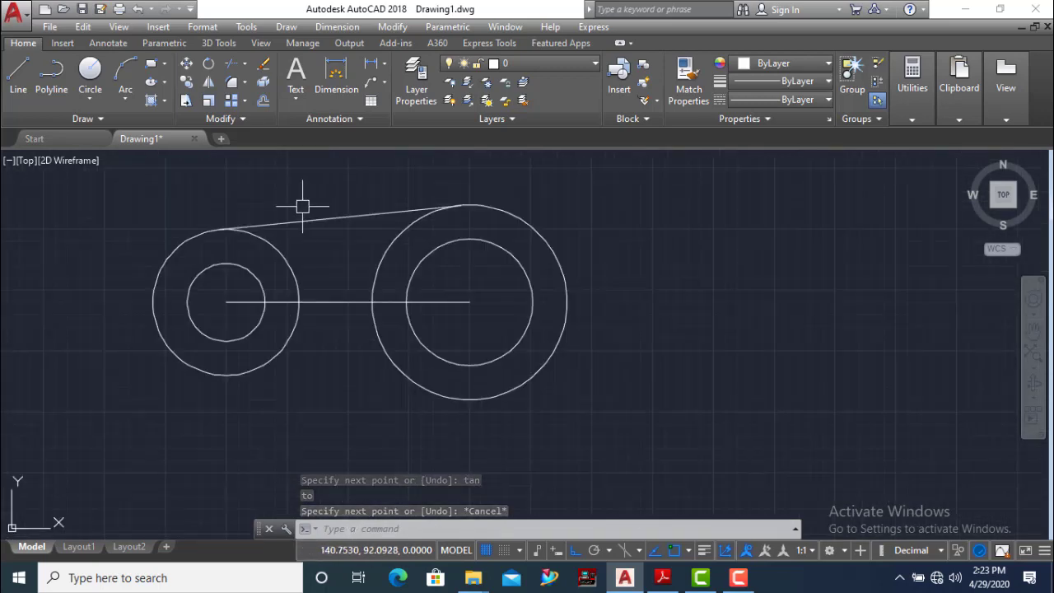
{"action": "scroll", "coordinate": [397, 239], "scroll_direction": "down", "scroll_amount": 2}
{"action": "scroll", "coordinate": [275, 242], "scroll_direction": "up", "scroll_amount": 2}
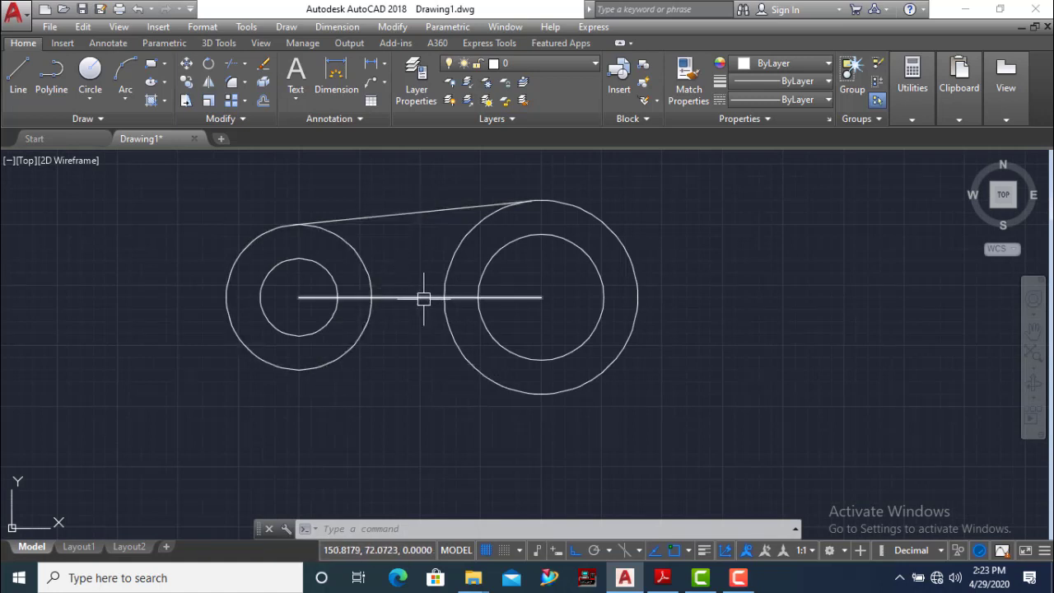
Step: Mirror the upper tangent line across the line through both circle centres, keeping the original
{"action": "left_click", "coordinate": [210, 89]}
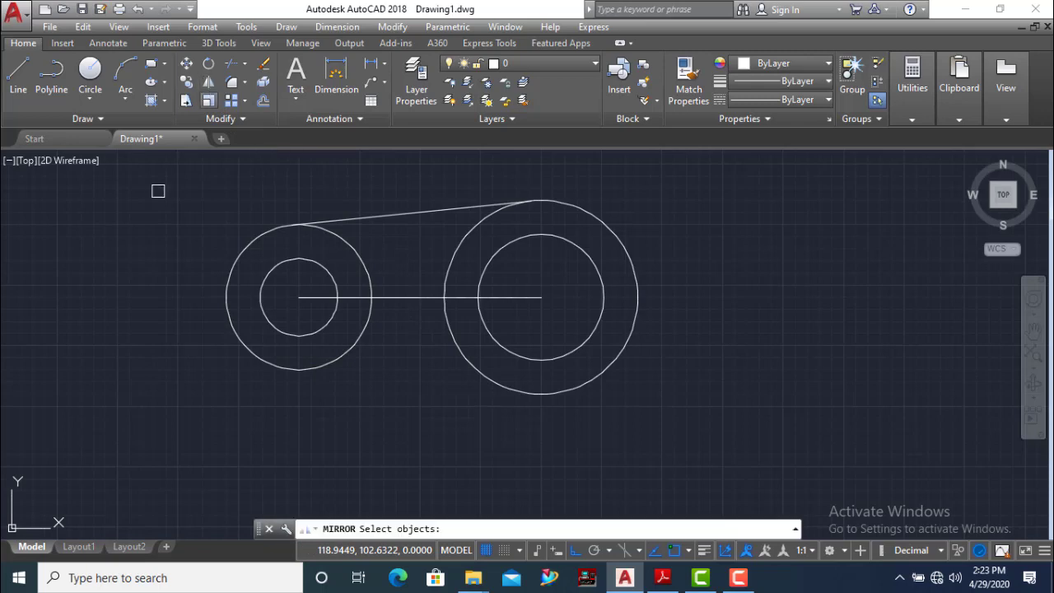
{"action": "left_click", "coordinate": [409, 213]}
{"action": "key", "text": "Return"}
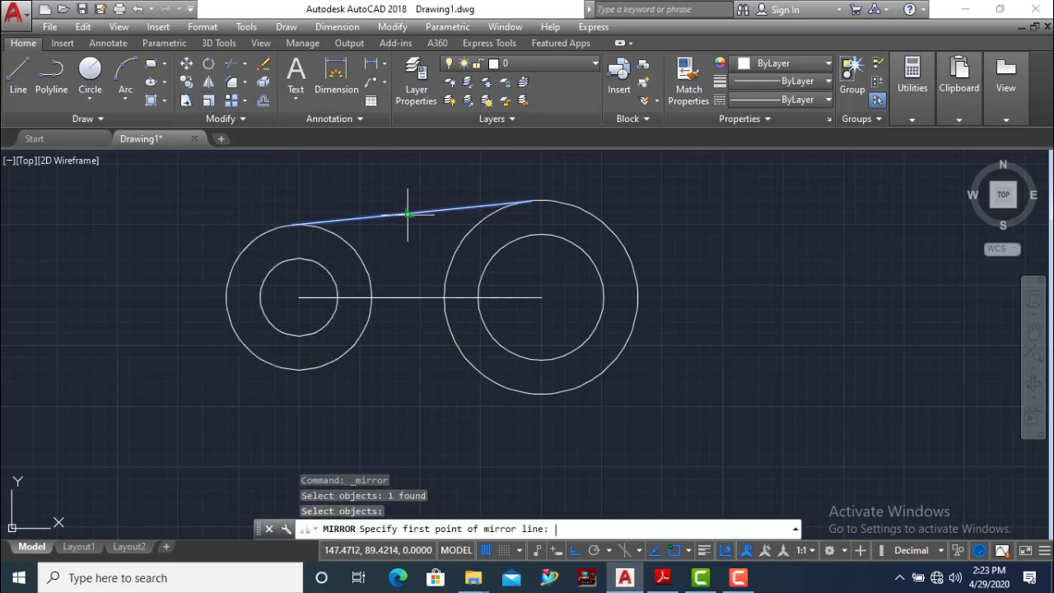
{"action": "left_click", "coordinate": [298, 297]}
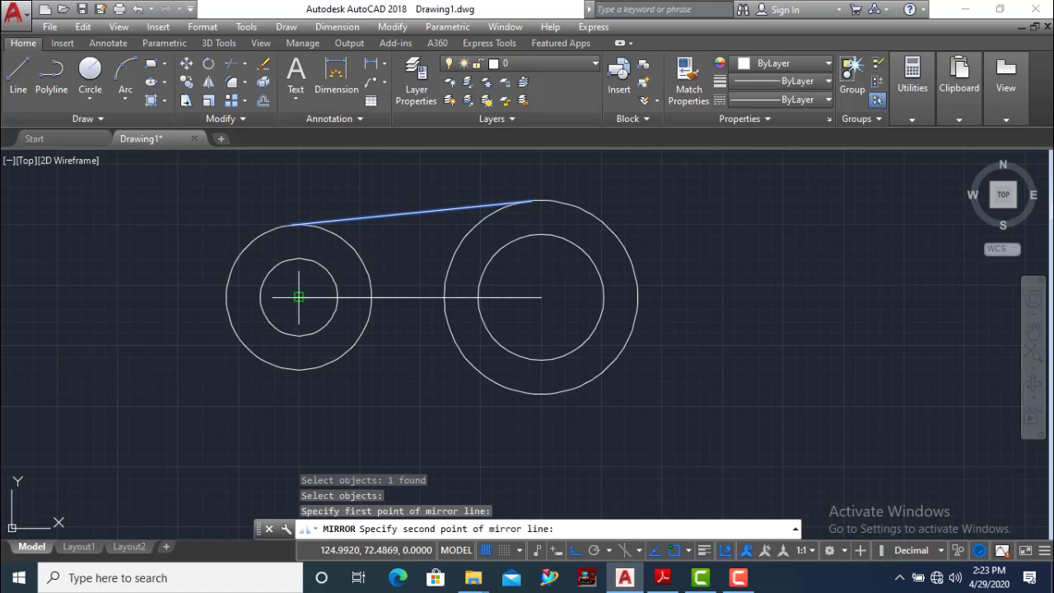
{"action": "left_click", "coordinate": [541, 297]}
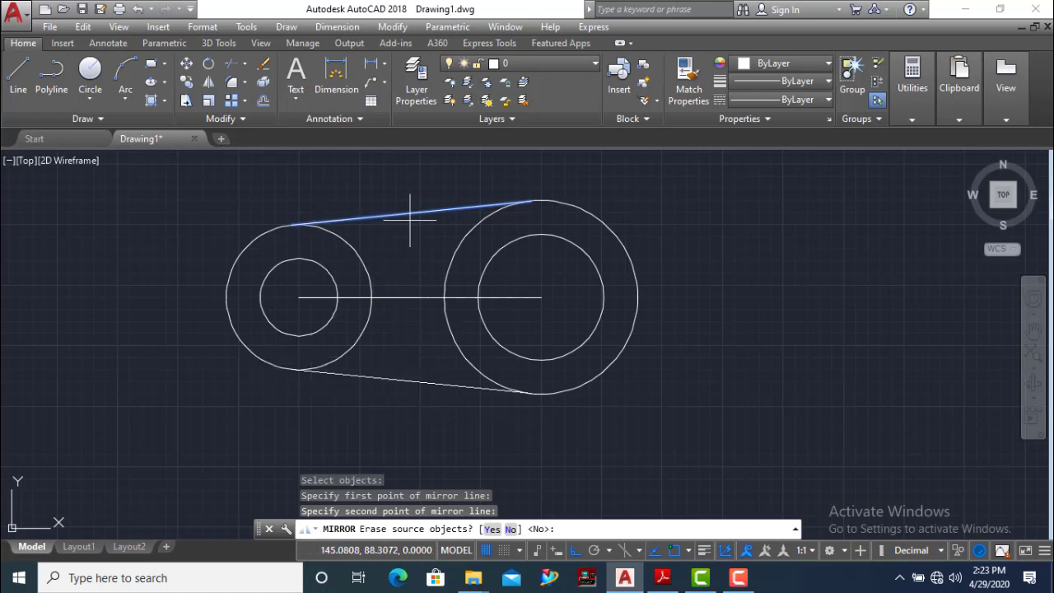
{"action": "left_click", "coordinate": [511, 529]}
Step: Delete the horizontal centre line between the circles
{"action": "scroll", "coordinate": [330, 360], "scroll_direction": "up", "scroll_amount": 5}
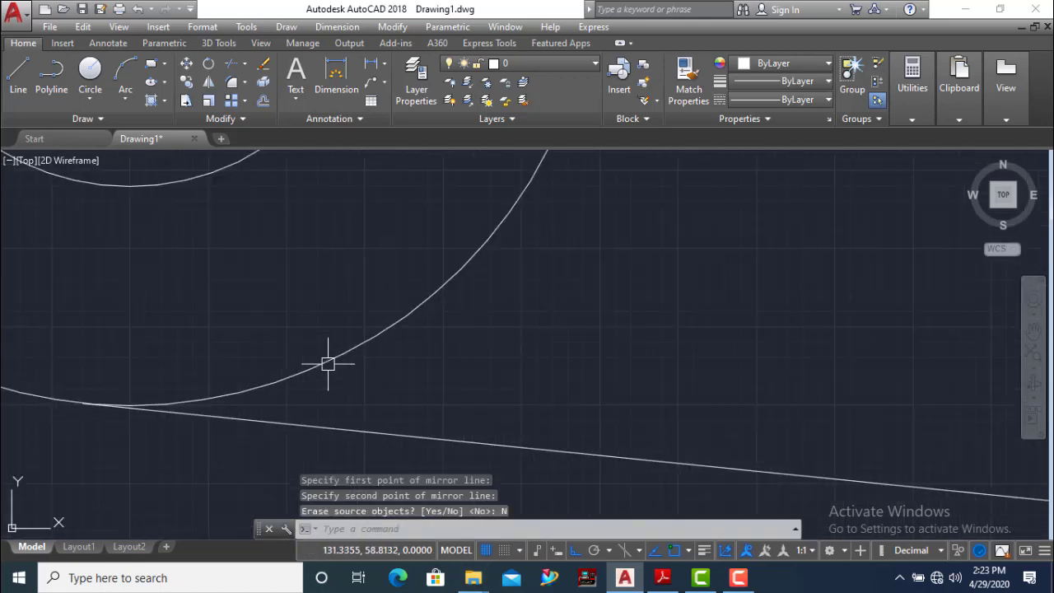
{"action": "scroll", "coordinate": [329, 363], "scroll_direction": "down", "scroll_amount": 5}
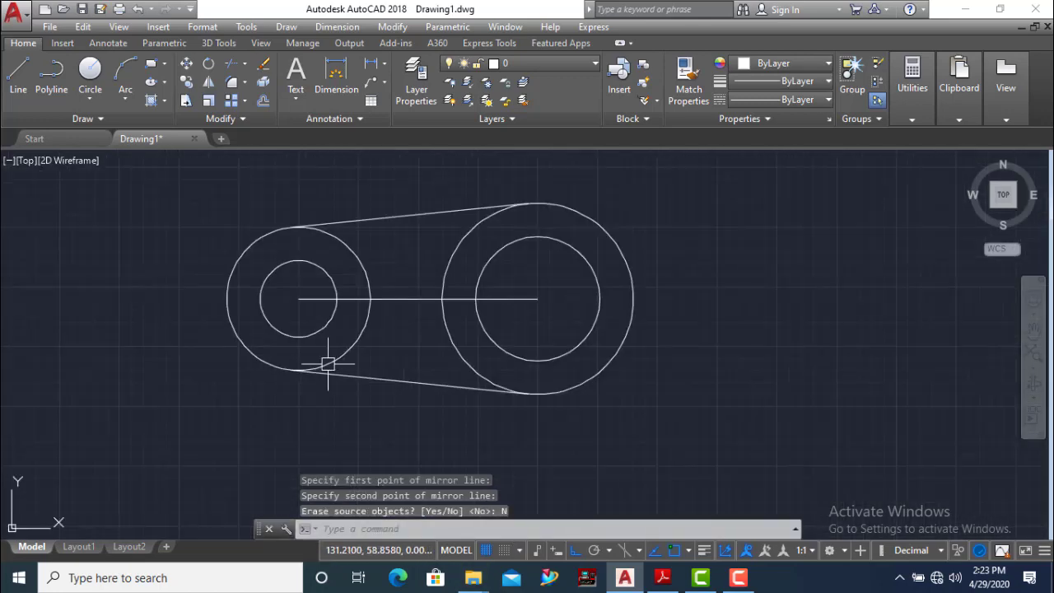
{"action": "left_click", "coordinate": [412, 300]}
{"action": "key", "text": "Delete"}
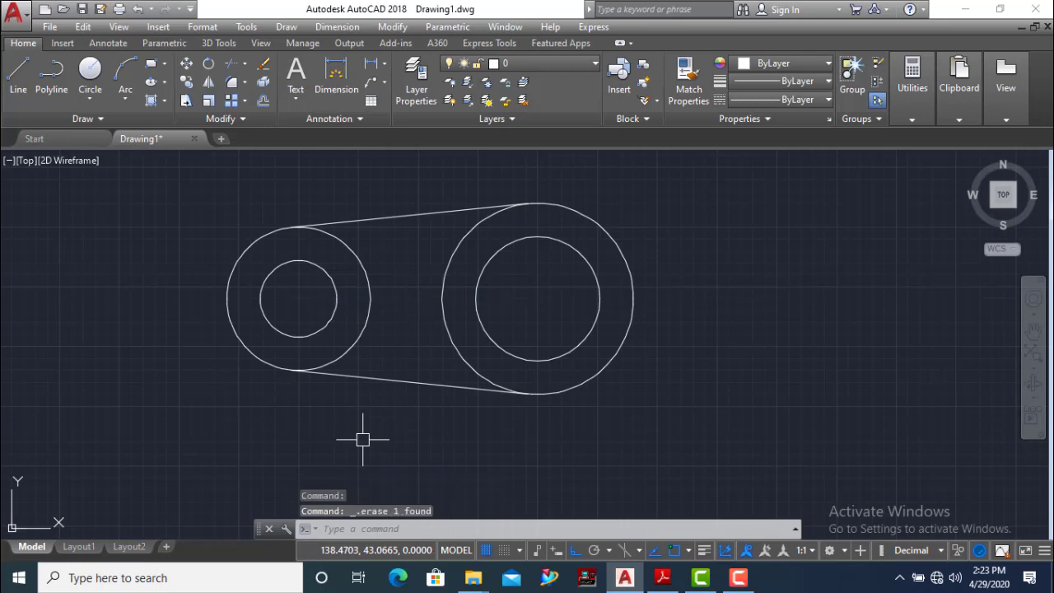
Step: Trim the left outer circle's arc lying between the two tangent lines
{"action": "left_click", "coordinate": [663, 579]}
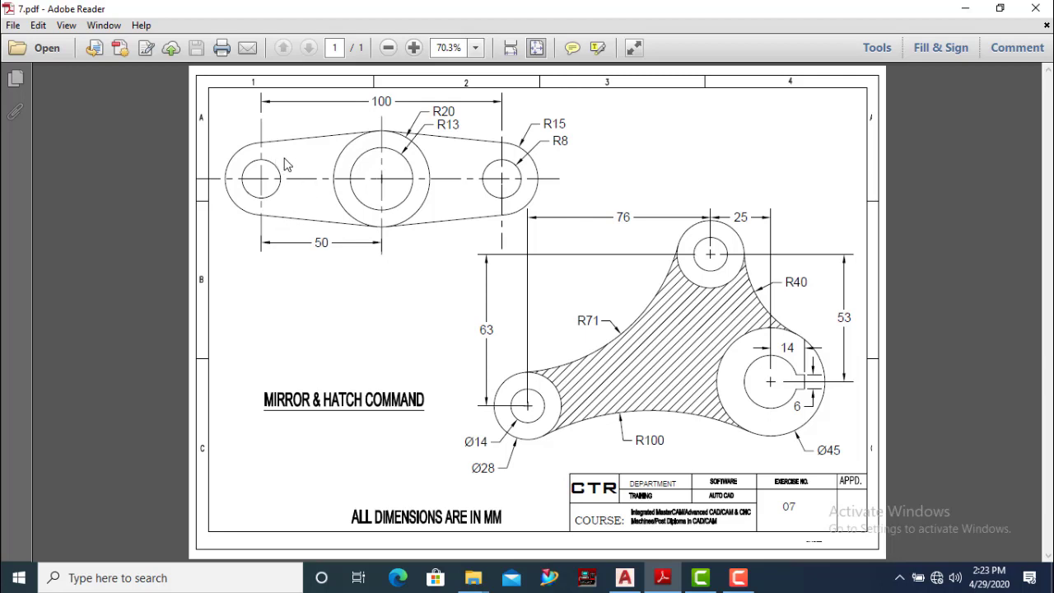
{"action": "left_click", "coordinate": [657, 579]}
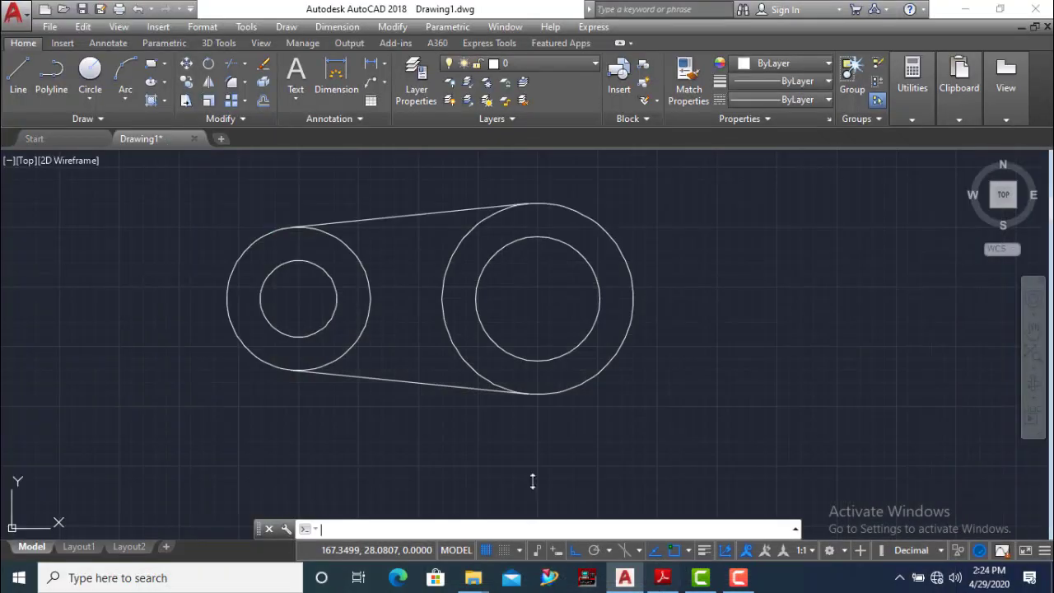
{"action": "left_click", "coordinate": [232, 65]}
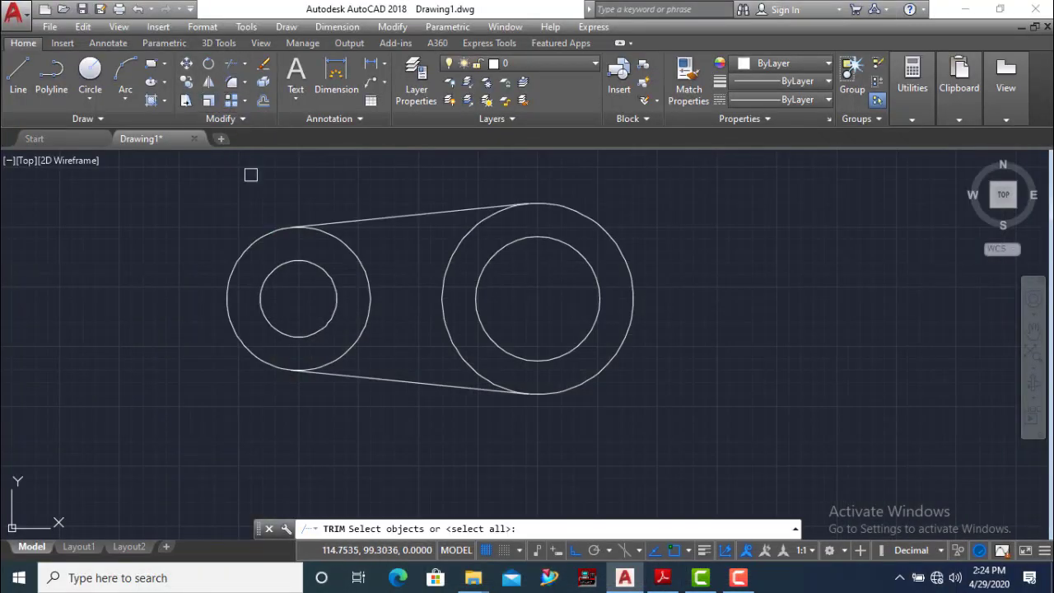
{"action": "key", "text": "Return"}
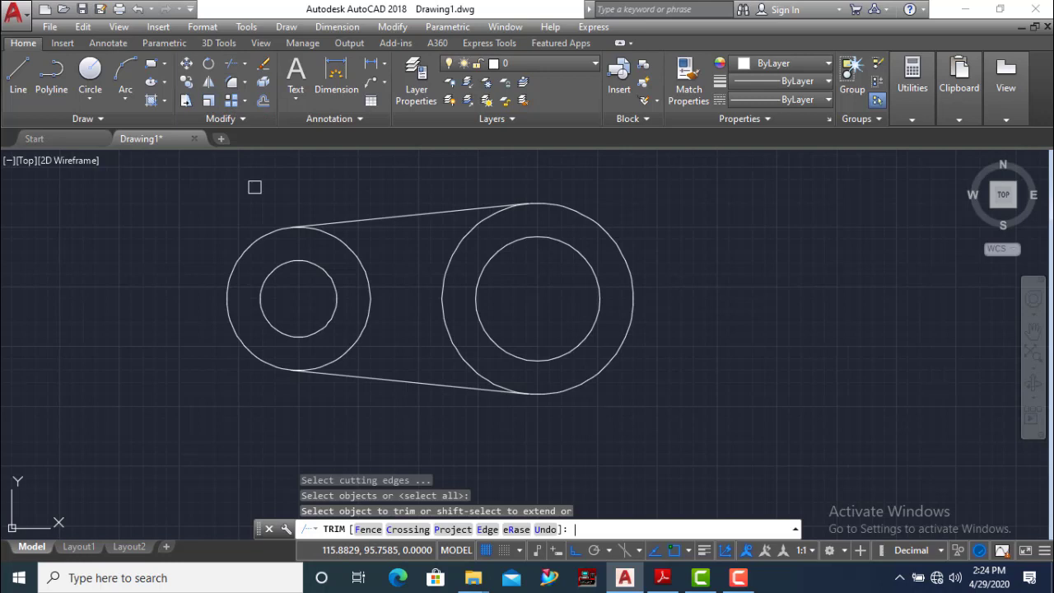
{"action": "left_click", "coordinate": [368, 299]}
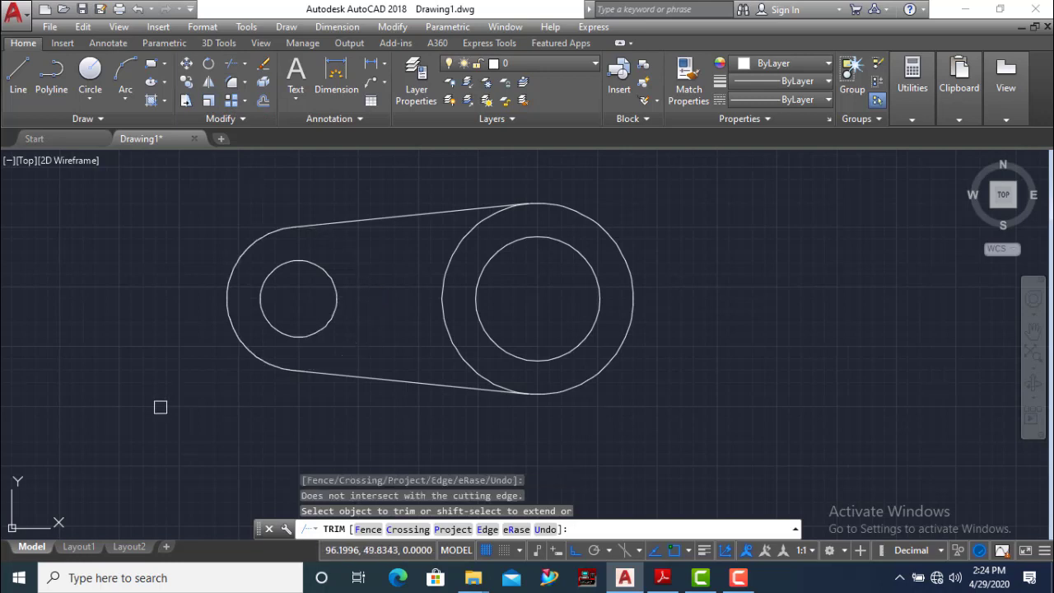
{"action": "key", "text": "Escape"}
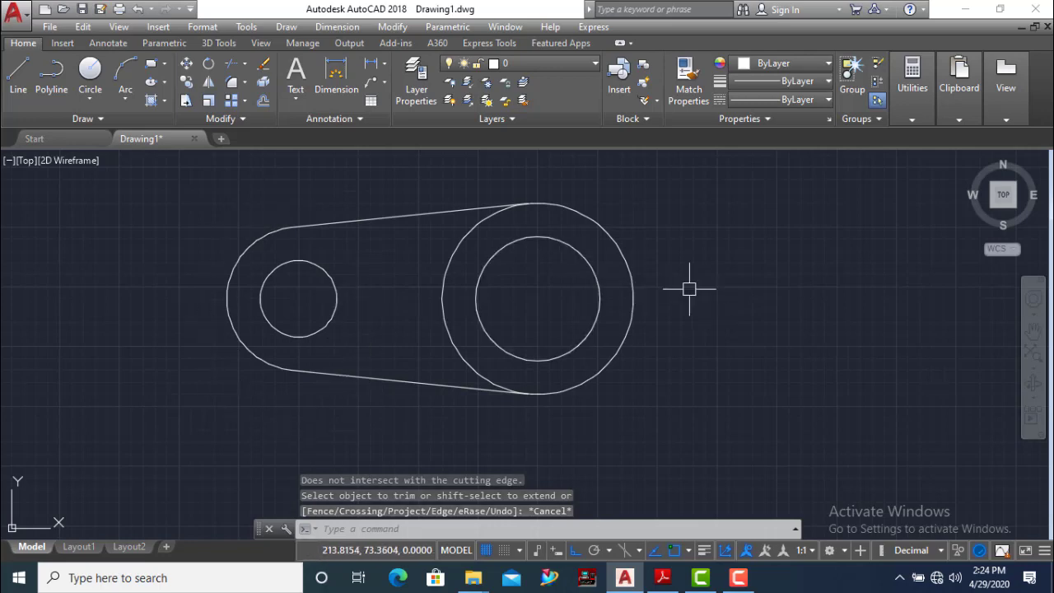
{"action": "left_click", "coordinate": [657, 578]}
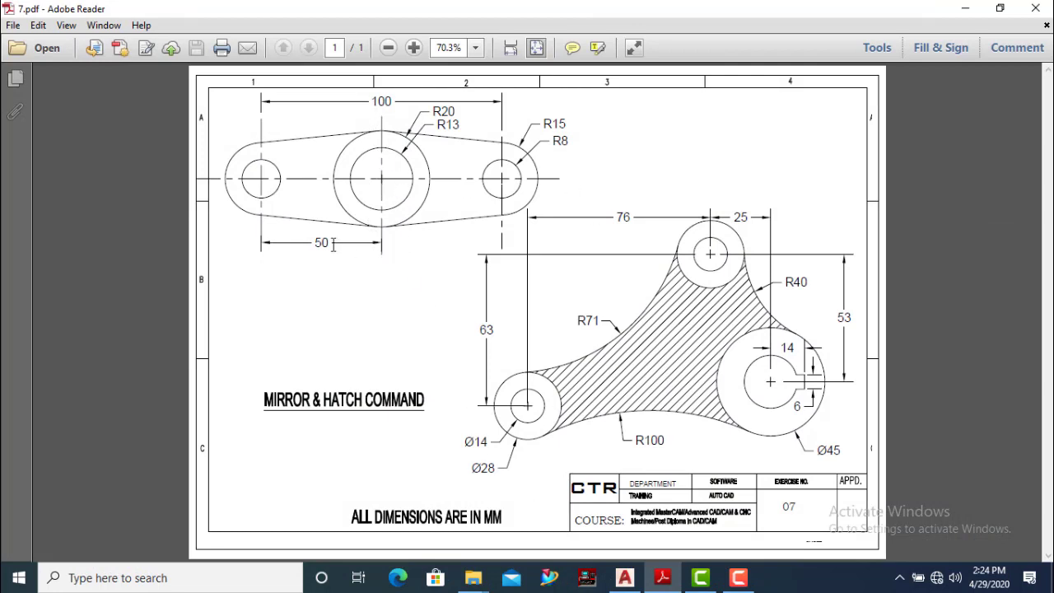
{"action": "left_click", "coordinate": [625, 578]}
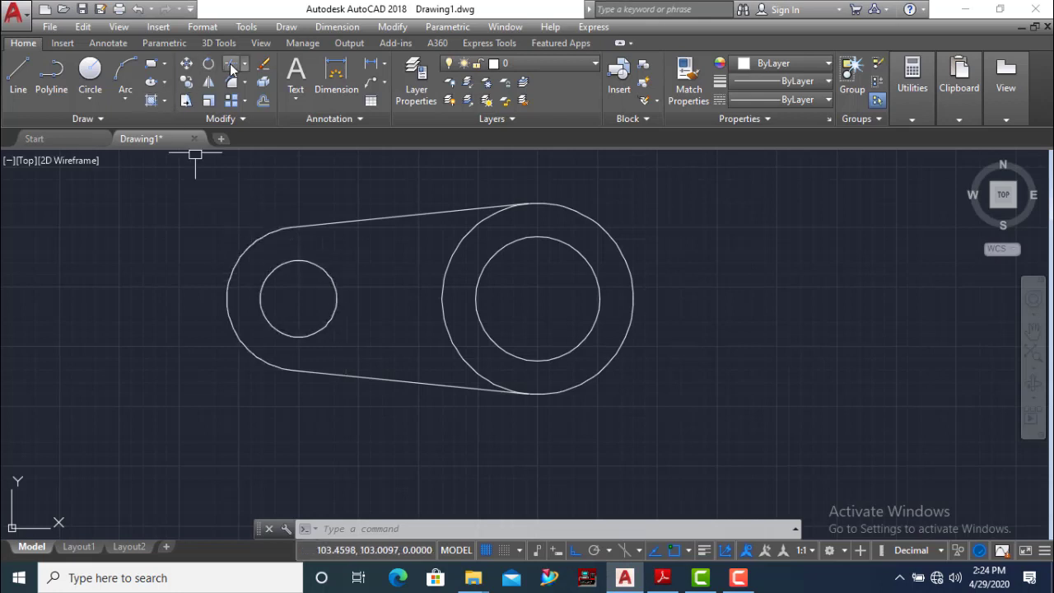
Step: Mirror the left half's four objects across the big circle's vertical centreline, keeping the source
{"action": "left_click", "coordinate": [208, 82]}
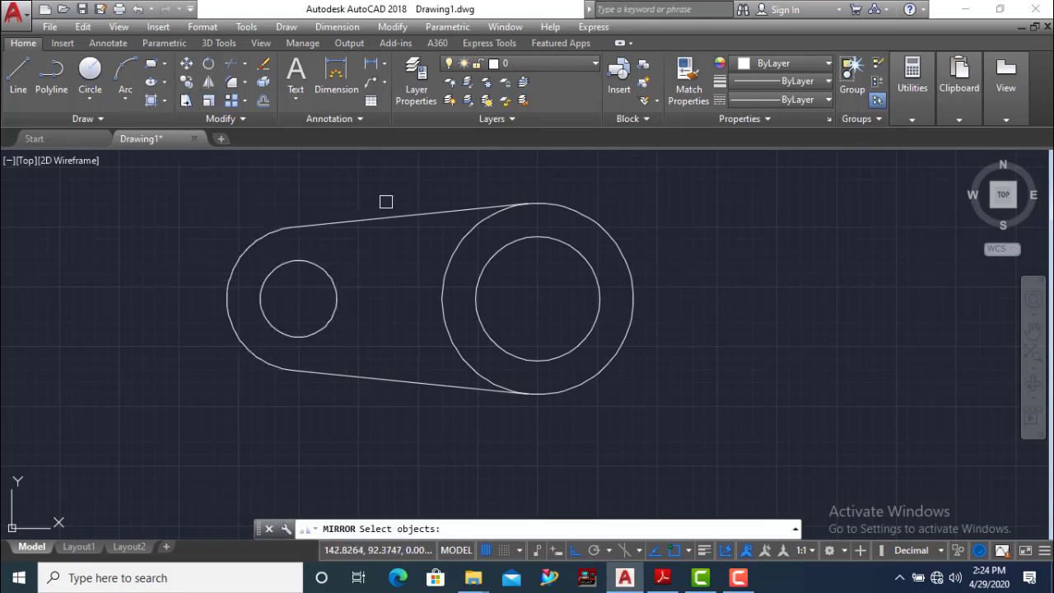
{"action": "left_click", "coordinate": [426, 183]}
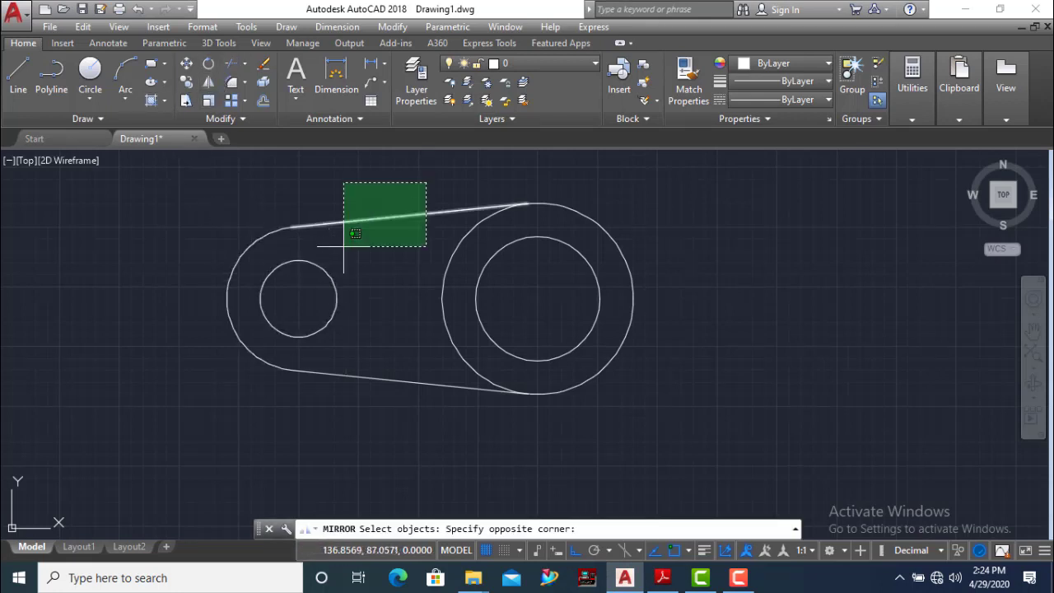
{"action": "left_click", "coordinate": [236, 387]}
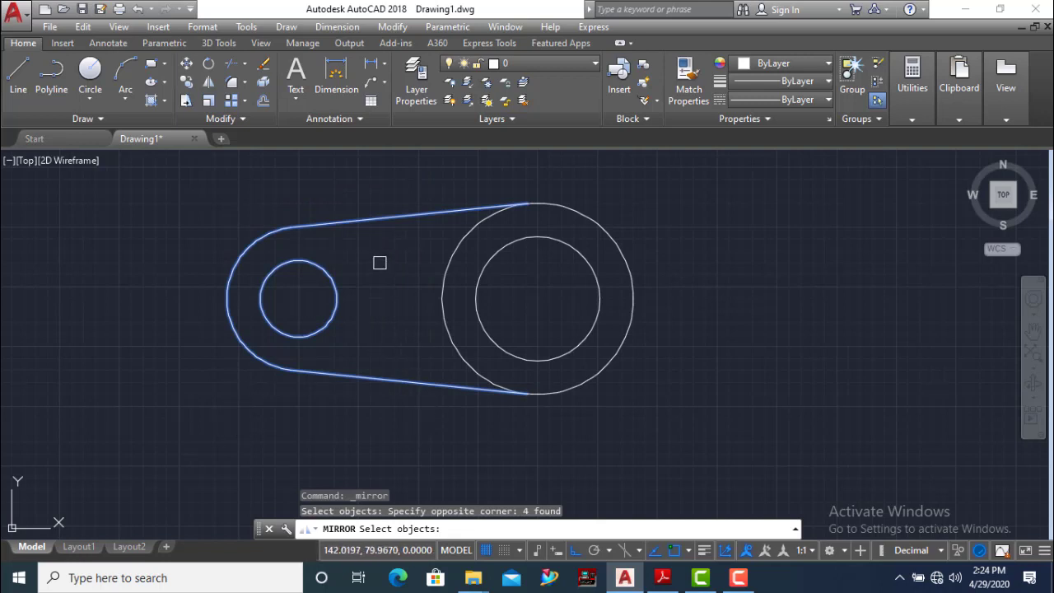
{"action": "key", "text": "Return"}
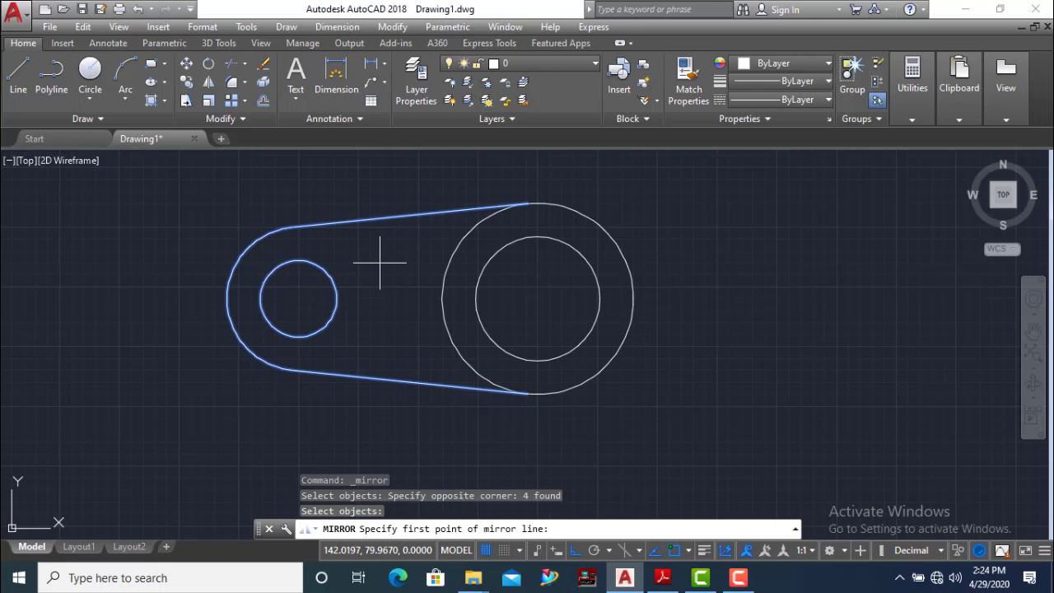
{"action": "left_click", "coordinate": [537, 203]}
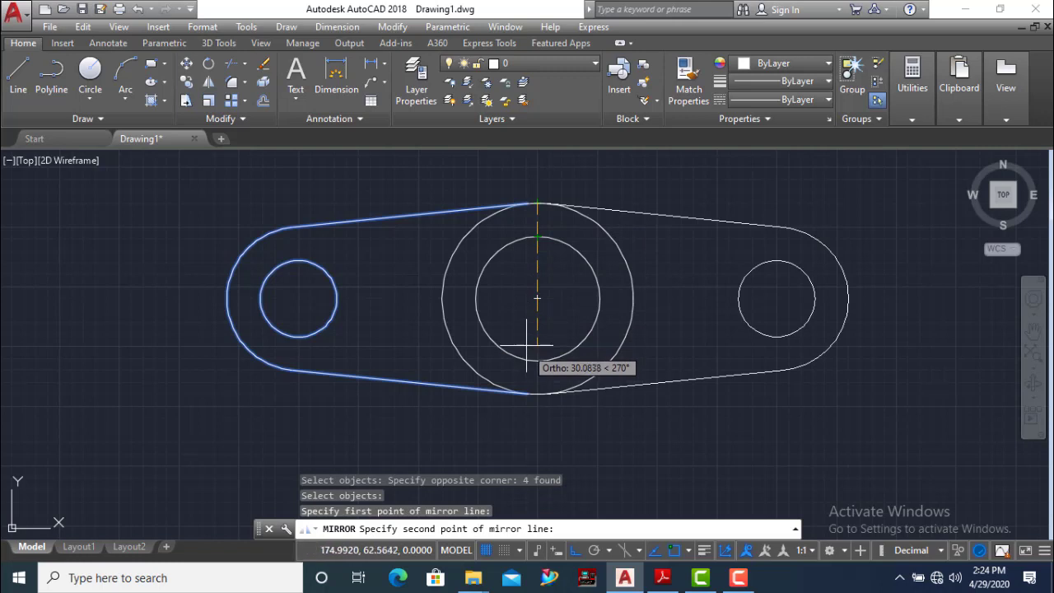
{"action": "left_click", "coordinate": [540, 387]}
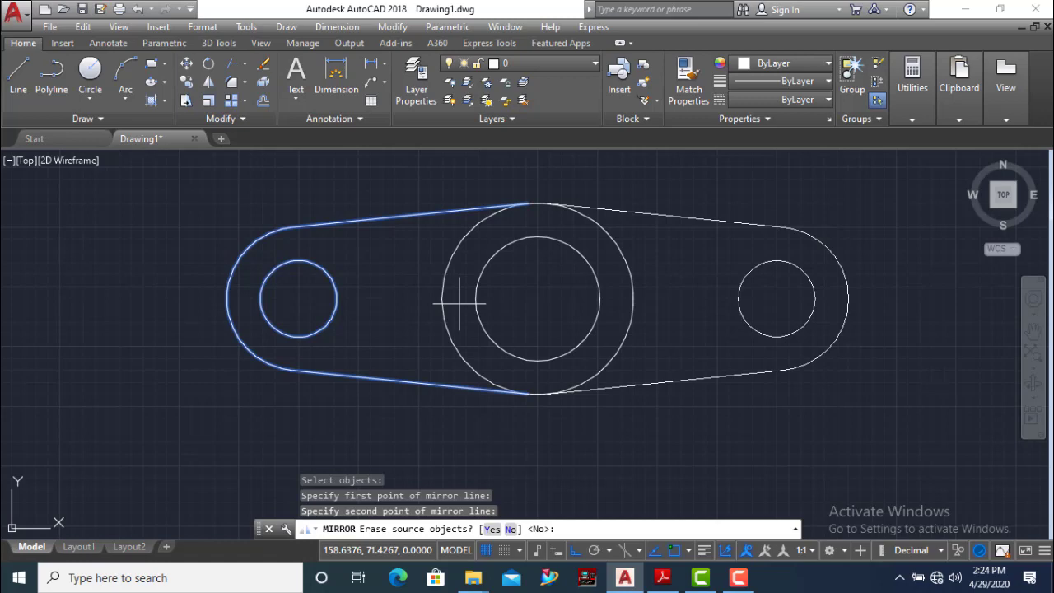
{"action": "left_click", "coordinate": [510, 537]}
{"action": "scroll", "coordinate": [424, 265], "scroll_direction": "down", "scroll_amount": 2}
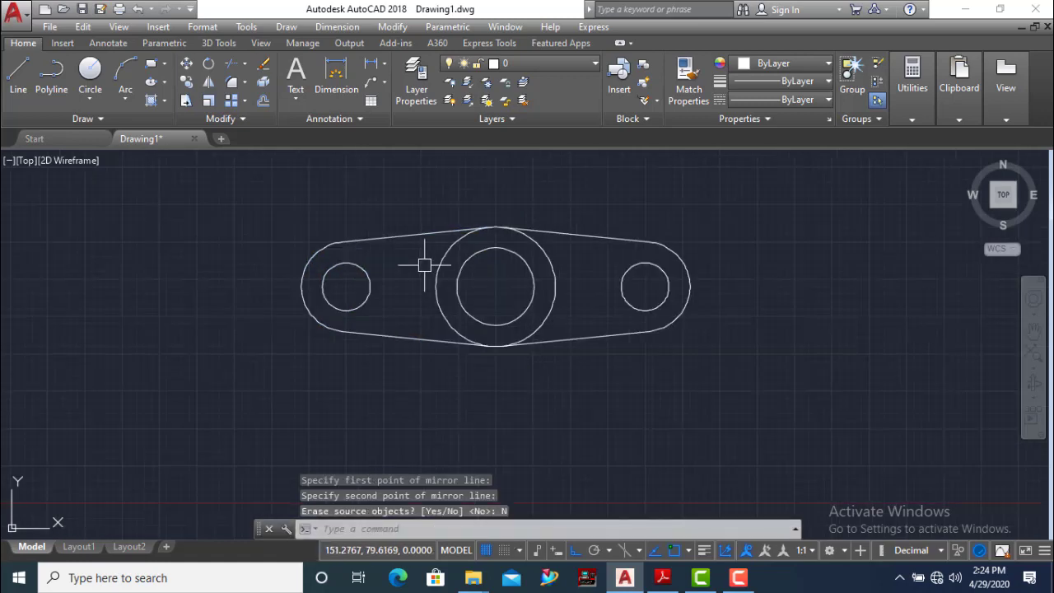
{"action": "scroll", "coordinate": [492, 370], "scroll_direction": "up", "scroll_amount": 2}
{"action": "scroll", "coordinate": [492, 370], "scroll_direction": "down", "scroll_amount": 2}
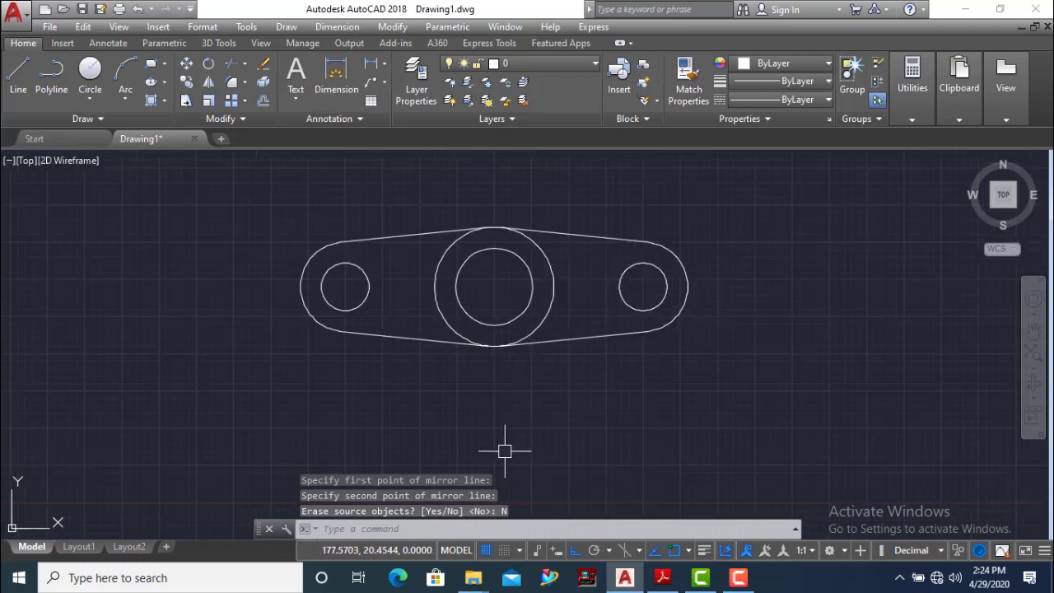
{"action": "left_click", "coordinate": [663, 578]}
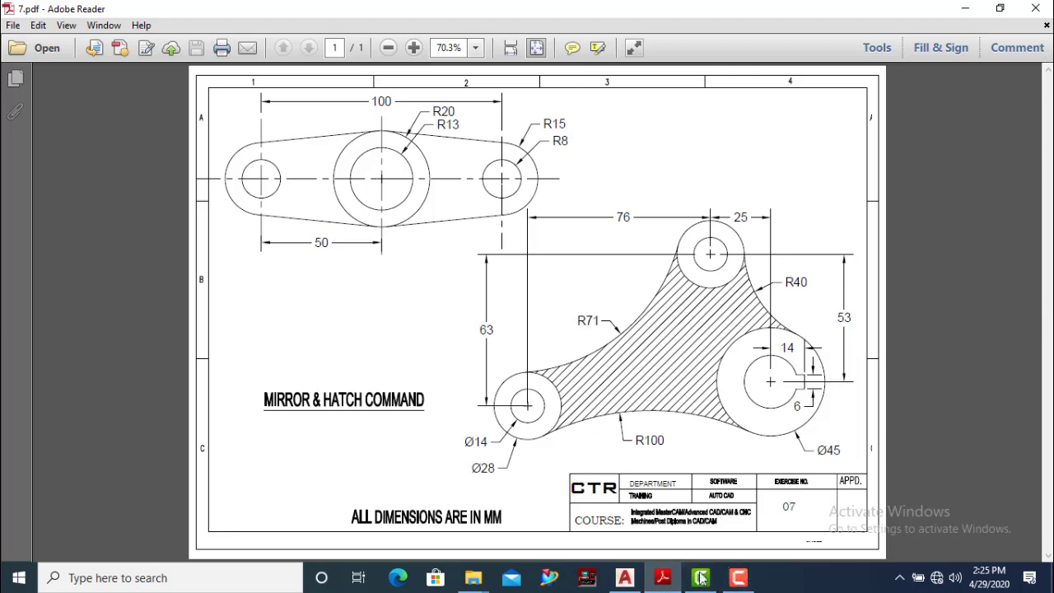
Step: Minimize Adobe Reader to return to the AutoCAD drawing
{"action": "left_click", "coordinate": [669, 582]}
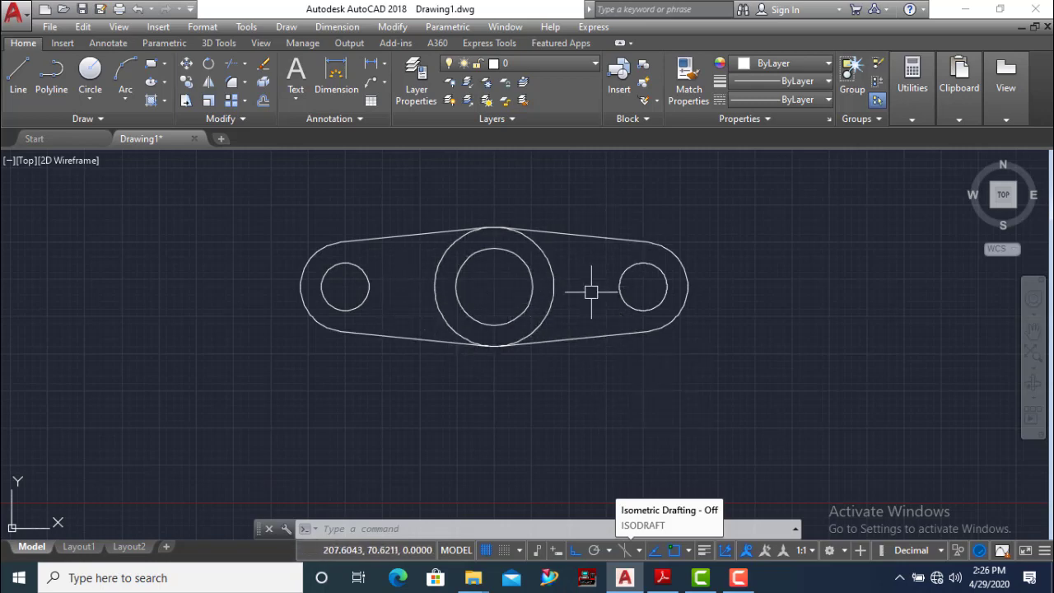
Step: Start a hatch with the ANSI31 pattern, comparing against the exercise PDF
{"action": "left_click", "coordinate": [152, 100]}
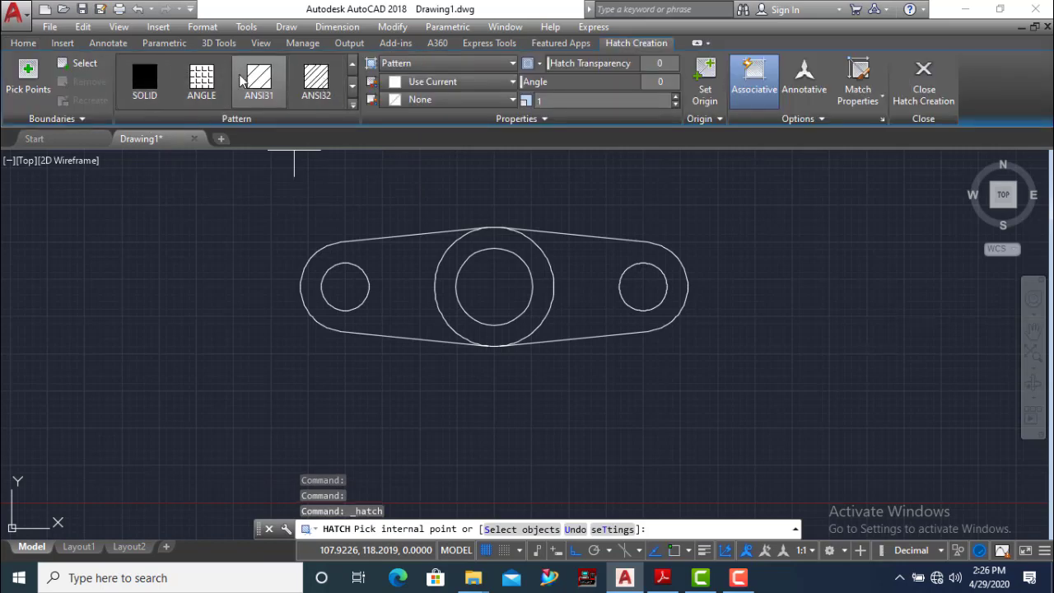
{"action": "left_click", "coordinate": [270, 93]}
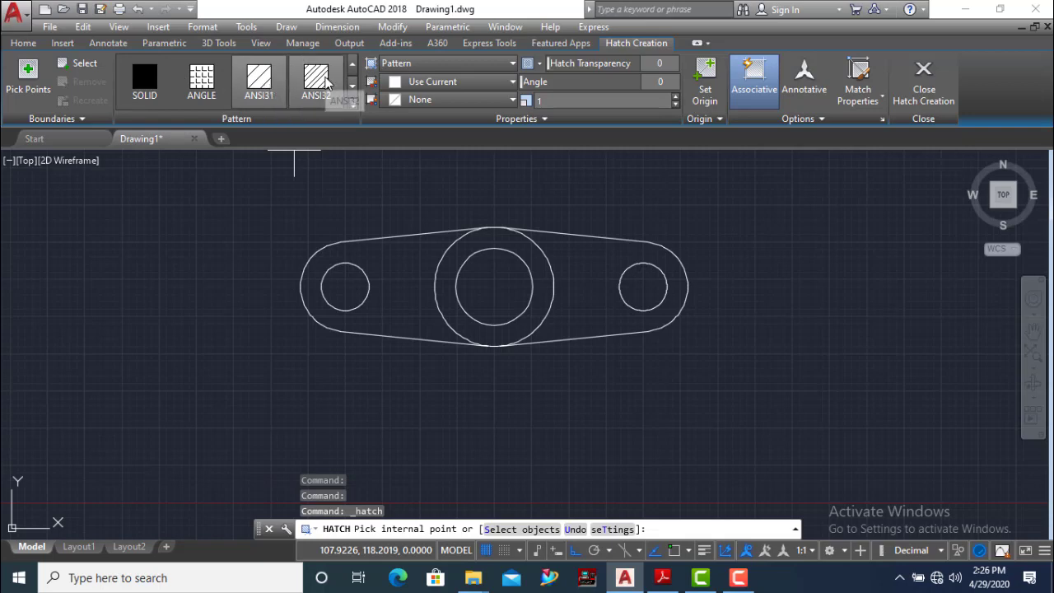
{"action": "left_click", "coordinate": [663, 578]}
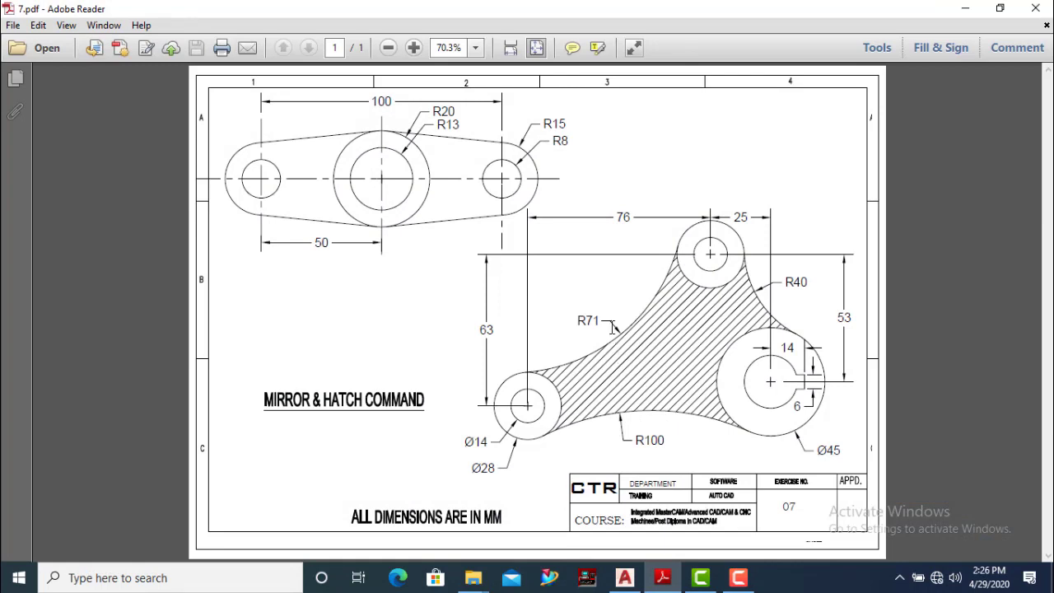
{"action": "mouse_move", "coordinate": [641, 589]}
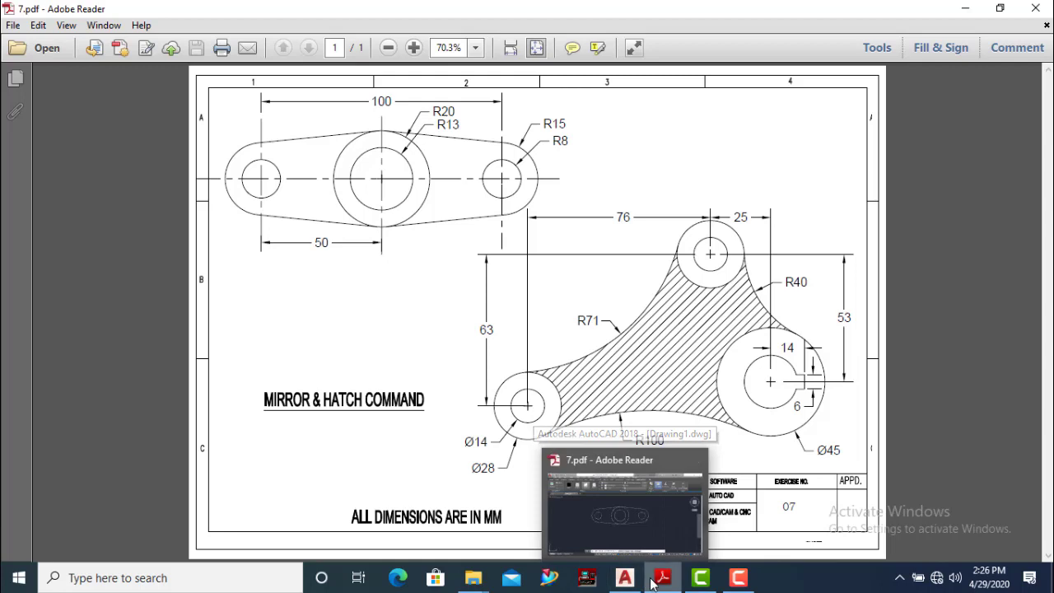
{"action": "left_click", "coordinate": [654, 581]}
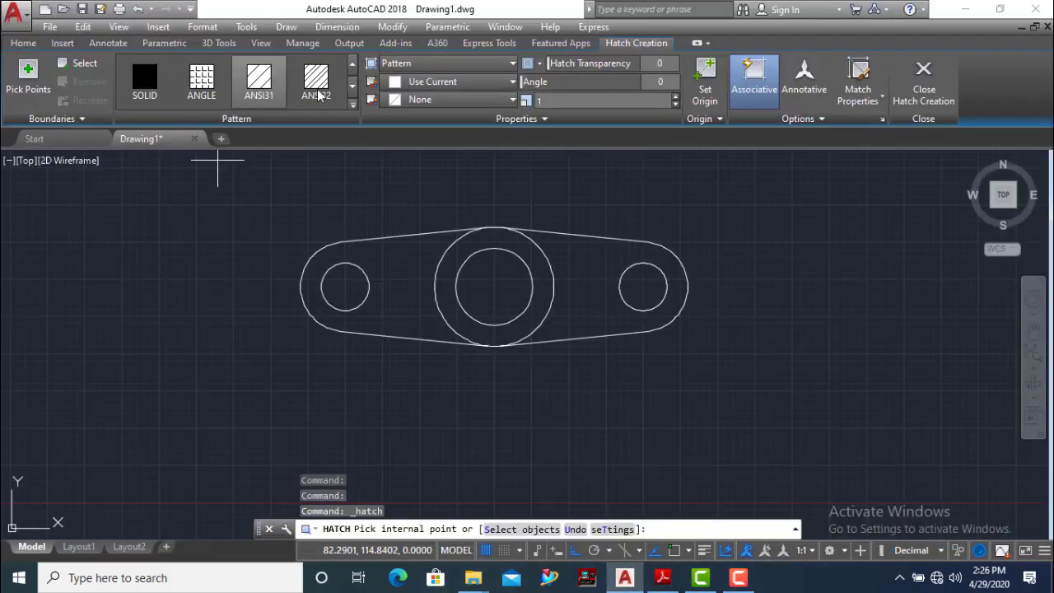
Step: Browse through the hatch Pattern gallery
{"action": "left_click", "coordinate": [352, 96]}
{"action": "left_click", "coordinate": [352, 98]}
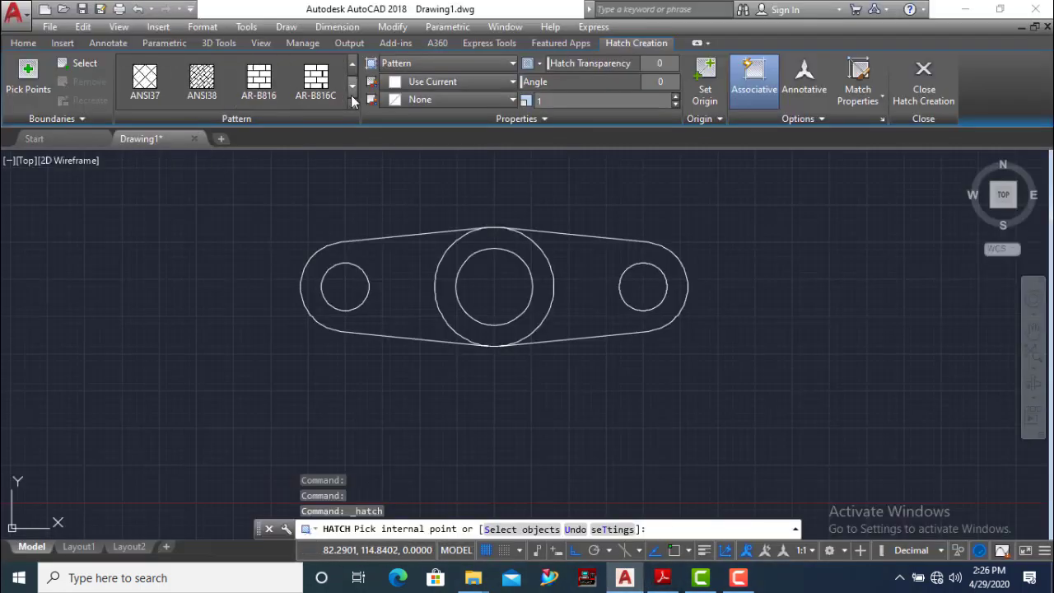
{"action": "left_click", "coordinate": [352, 98]}
{"action": "left_click", "coordinate": [353, 98]}
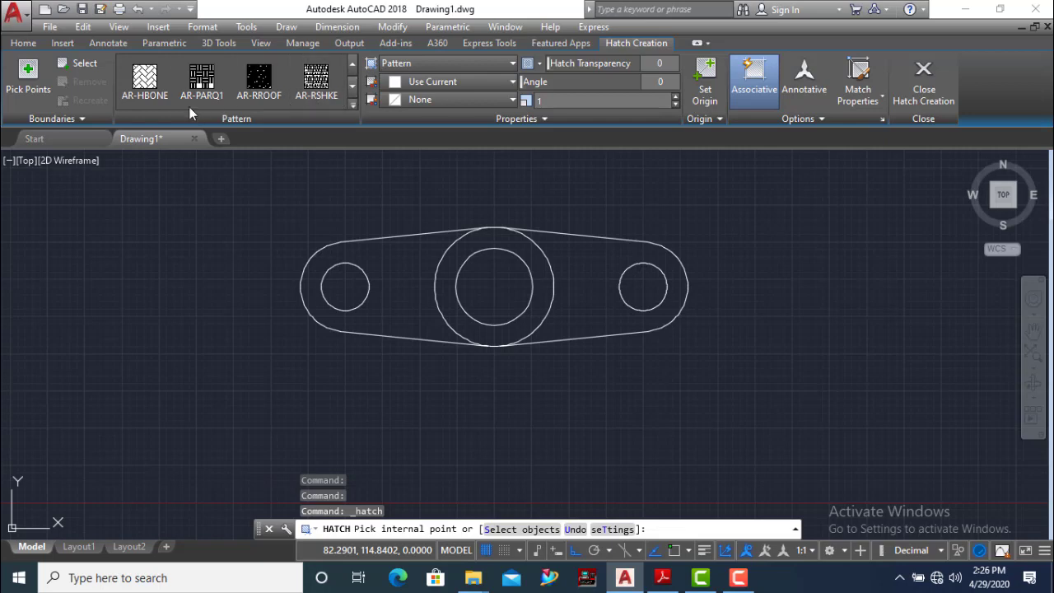
{"action": "left_click", "coordinate": [353, 98]}
{"action": "left_click", "coordinate": [353, 98]}
{"action": "left_click", "coordinate": [352, 98]}
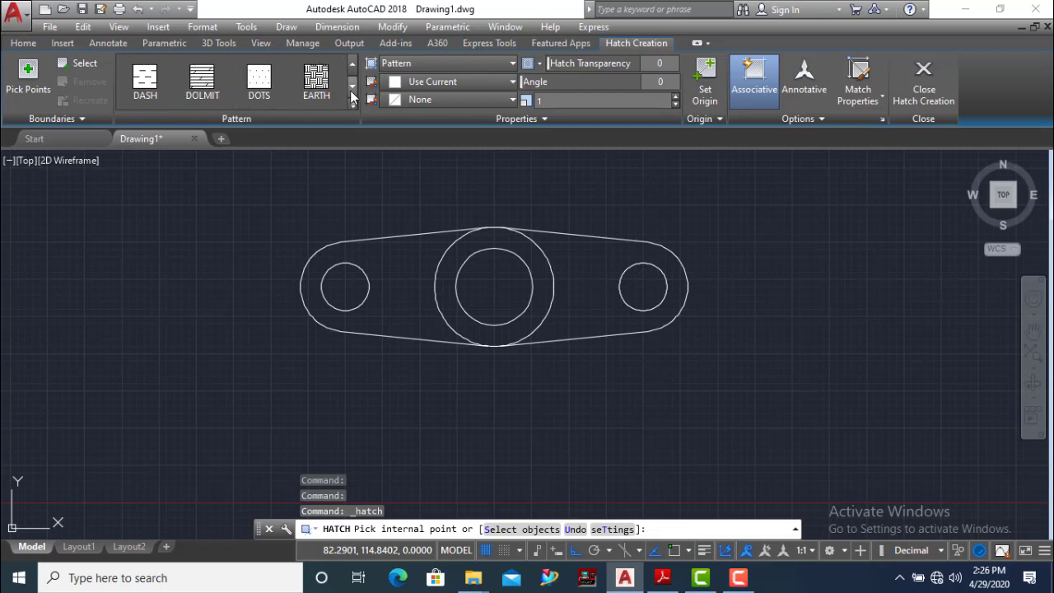
{"action": "left_click", "coordinate": [353, 98]}
{"action": "left_click", "coordinate": [352, 98]}
{"action": "left_click", "coordinate": [352, 98]}
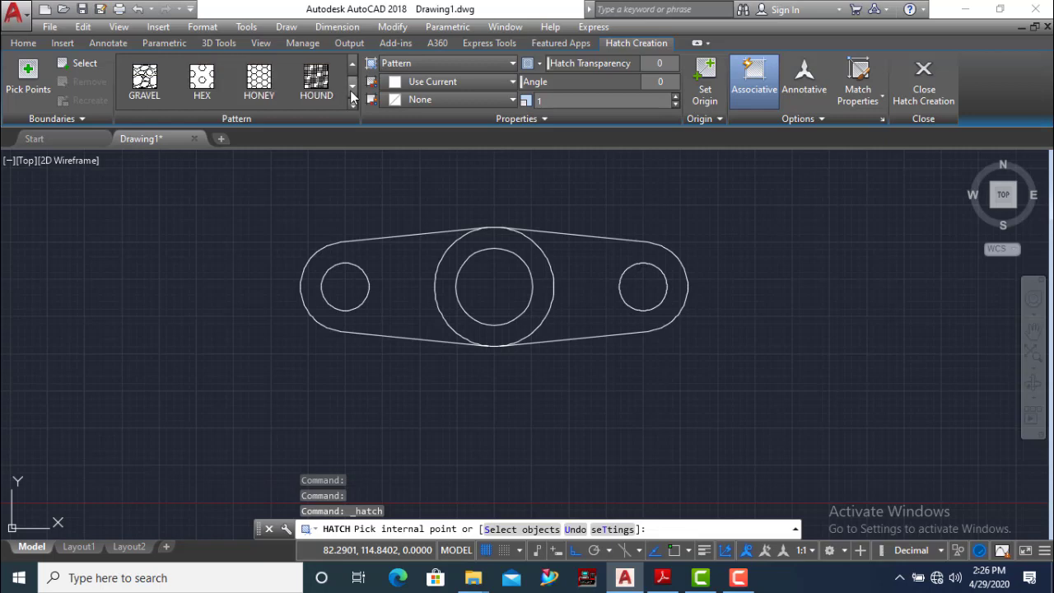
{"action": "left_click", "coordinate": [352, 98]}
{"action": "left_click", "coordinate": [352, 98]}
{"action": "left_click", "coordinate": [353, 98]}
{"action": "left_click", "coordinate": [353, 98]}
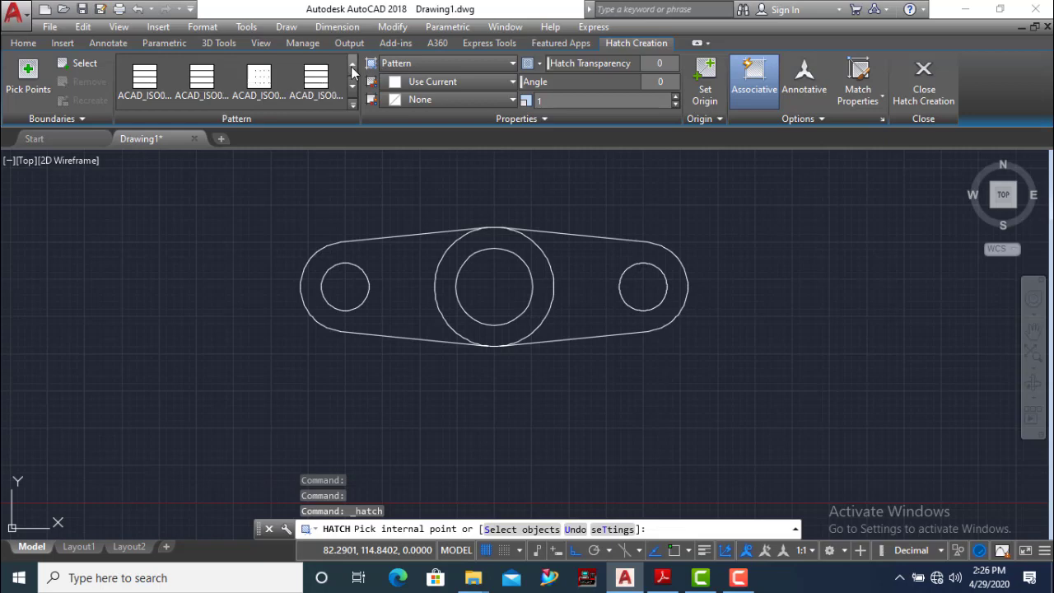
{"action": "left_click", "coordinate": [351, 74]}
{"action": "left_click", "coordinate": [351, 74]}
{"action": "left_click", "coordinate": [351, 67]}
{"action": "left_click", "coordinate": [351, 67]}
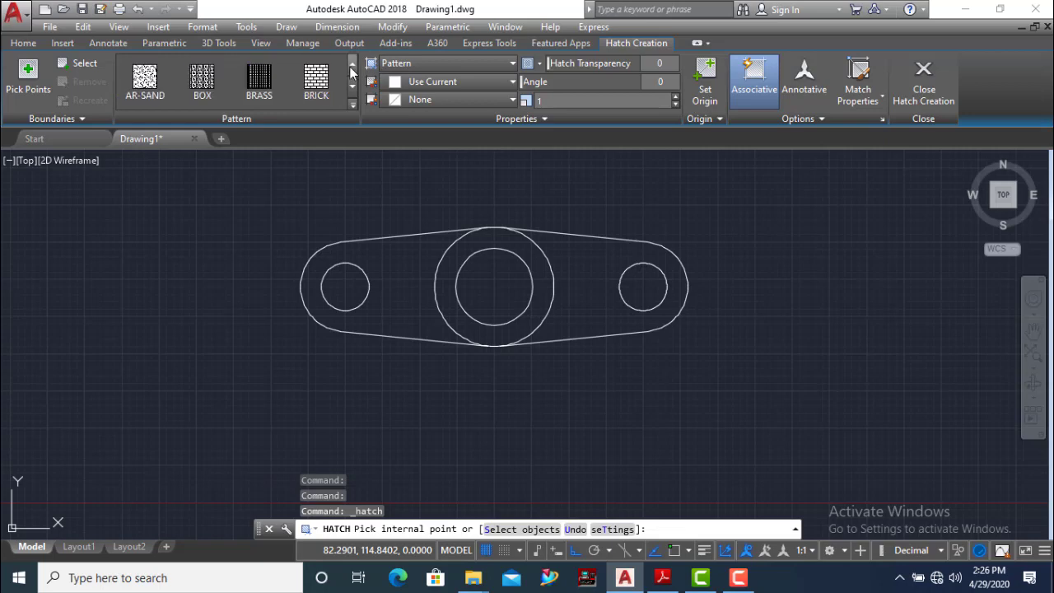
{"action": "left_click", "coordinate": [351, 68]}
{"action": "left_click", "coordinate": [351, 67]}
{"action": "left_click", "coordinate": [350, 67]}
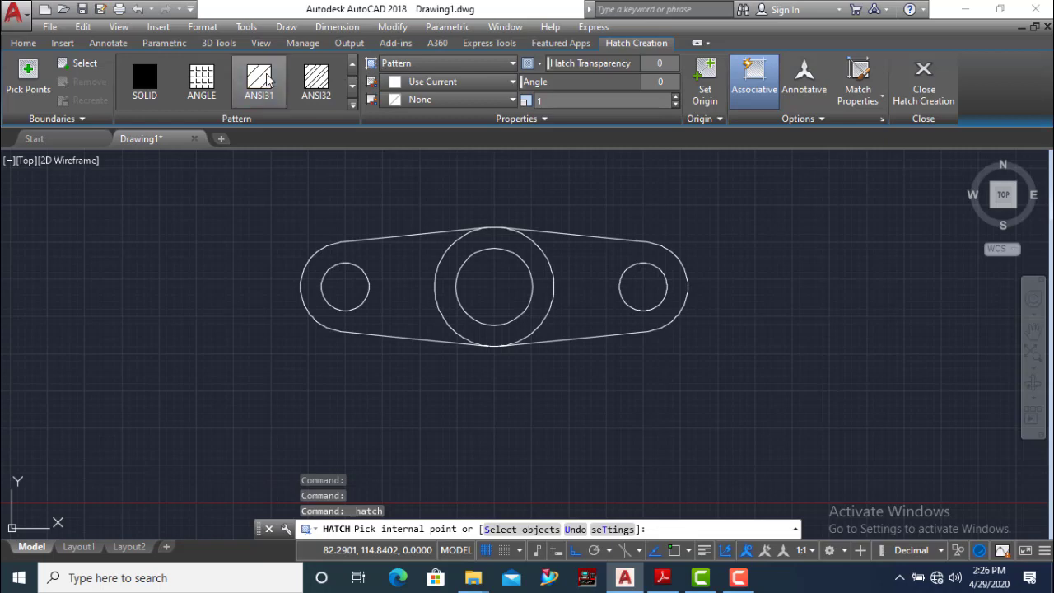
Step: Reselect ANSI31 and pick points inside the left region, right region and central ring
{"action": "left_click", "coordinate": [279, 102]}
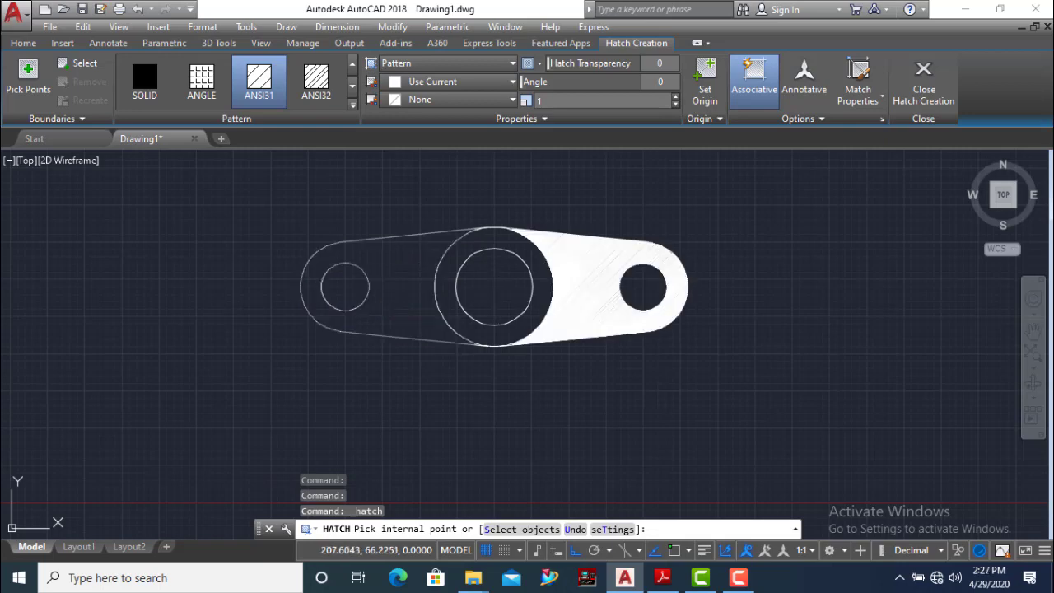
{"action": "left_click", "coordinate": [404, 276]}
{"action": "left_click", "coordinate": [582, 316]}
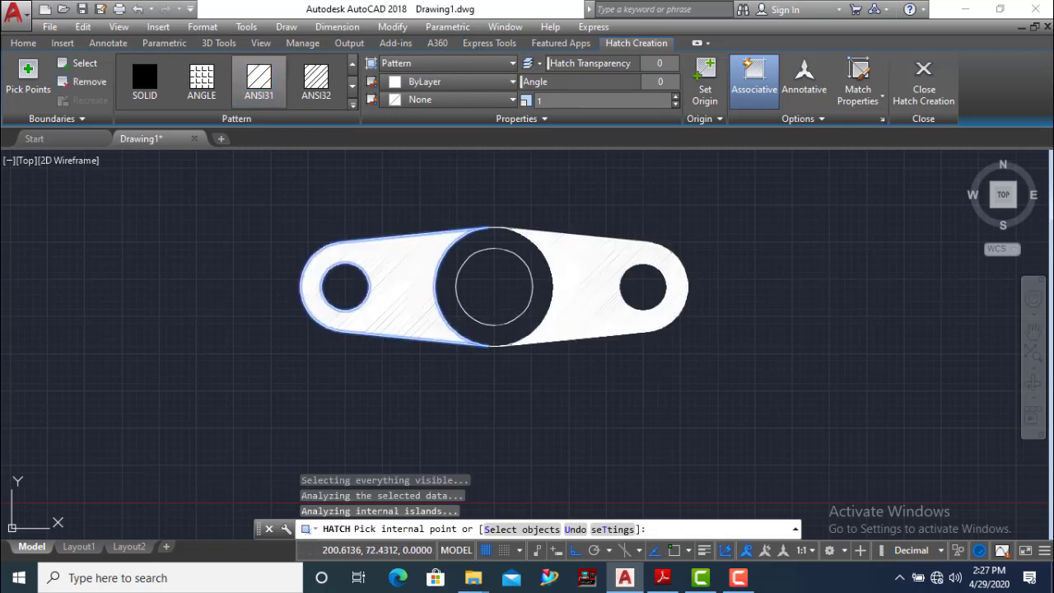
{"action": "left_click", "coordinate": [485, 328]}
{"action": "scroll", "coordinate": [386, 248], "scroll_direction": "up", "scroll_amount": 6}
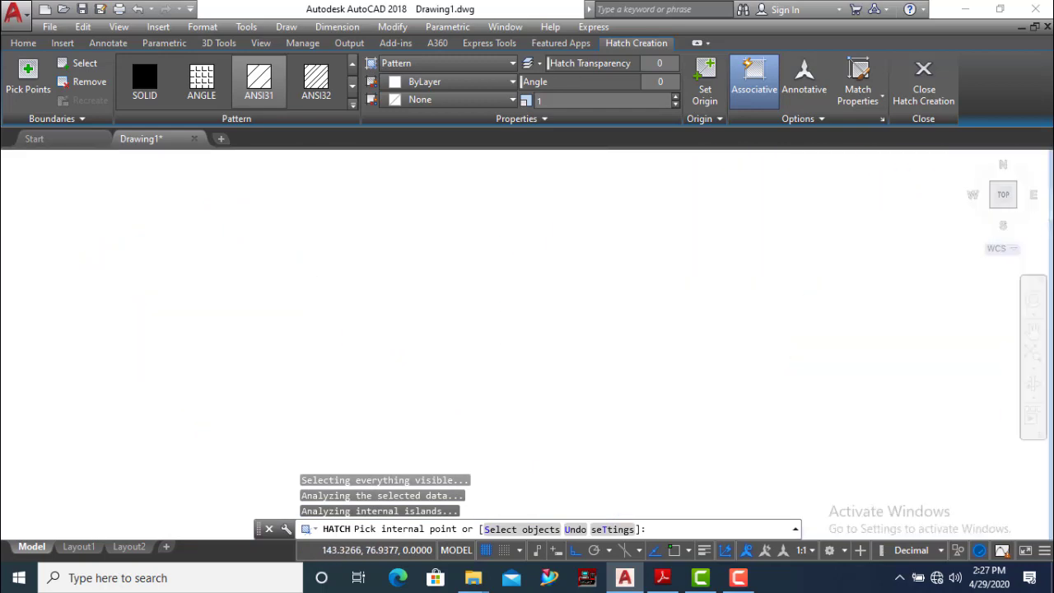
{"action": "scroll", "coordinate": [428, 321], "scroll_direction": "down", "scroll_amount": 5}
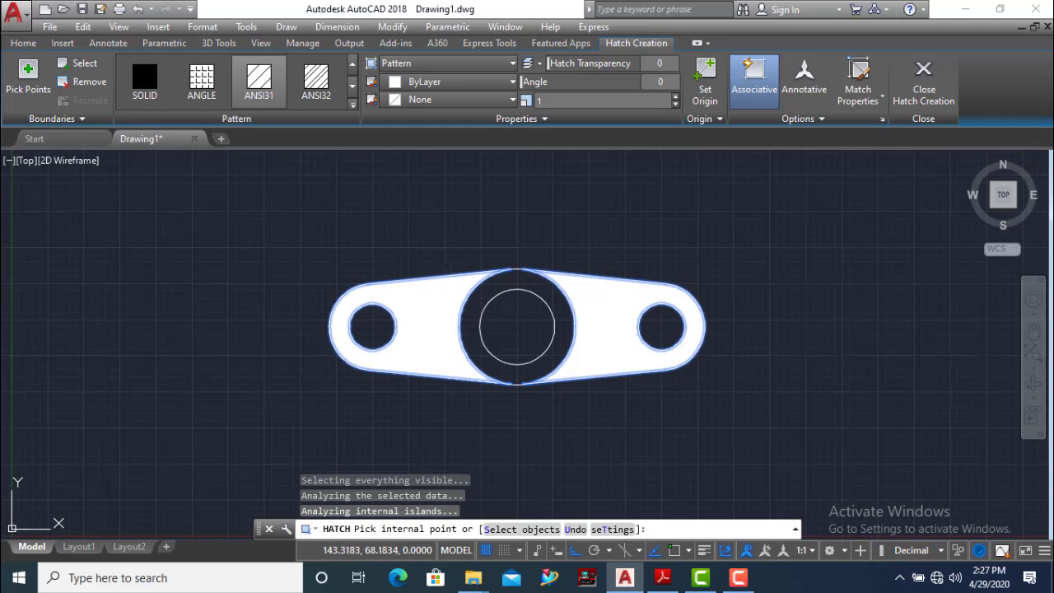
{"action": "scroll", "coordinate": [427, 344], "scroll_direction": "up", "scroll_amount": 5}
{"action": "scroll", "coordinate": [427, 345], "scroll_direction": "down", "scroll_amount": 4}
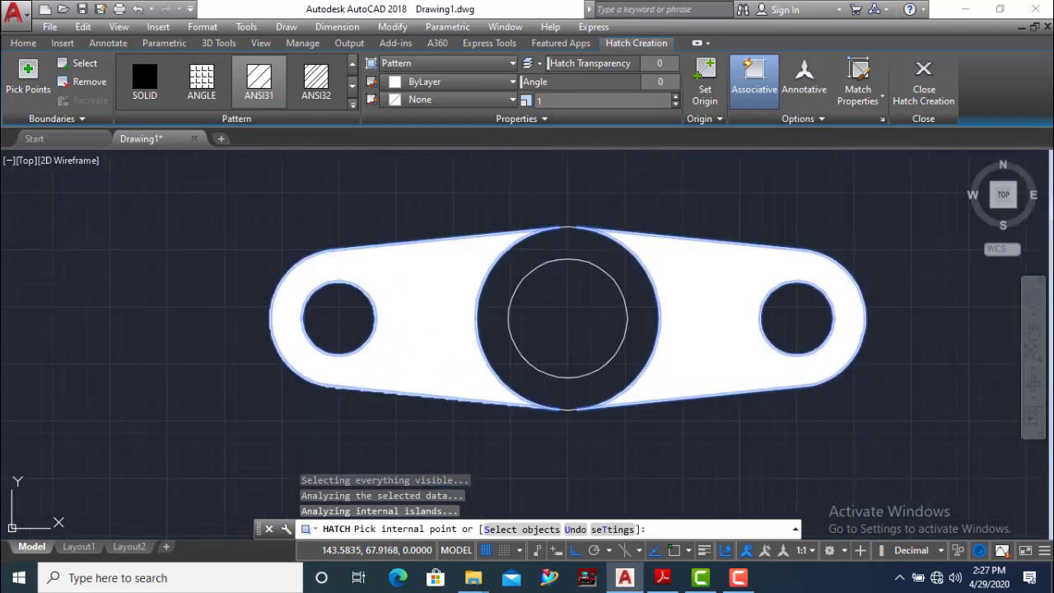
Step: Set the ANSI31 hatch pattern scale to 15 so the diagonal lines spread wider
{"action": "left_click", "coordinate": [542, 100]}
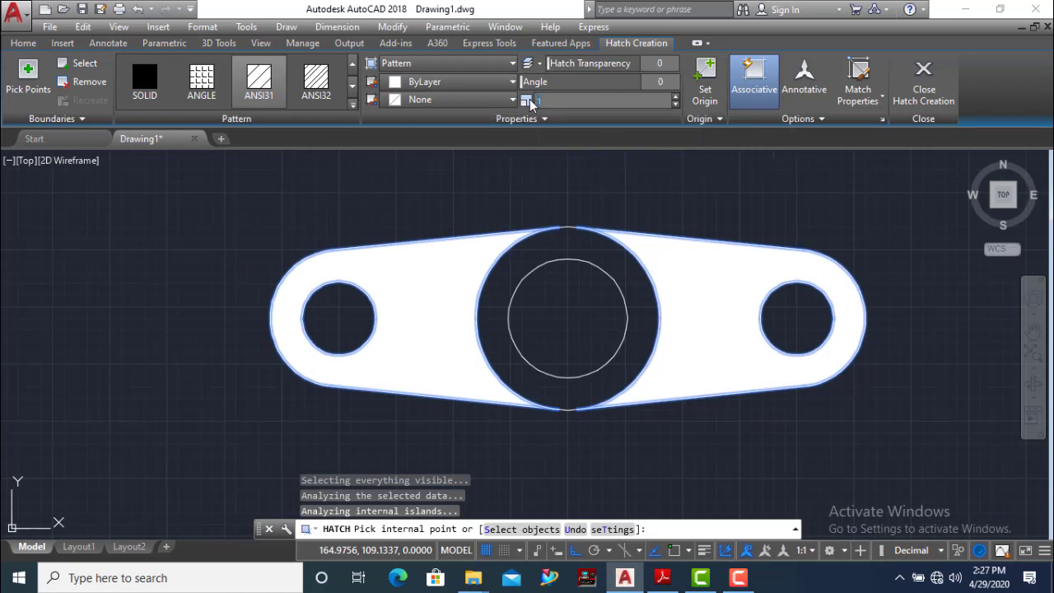
{"action": "type", "text": "0"}
{"action": "key", "text": "Return"}
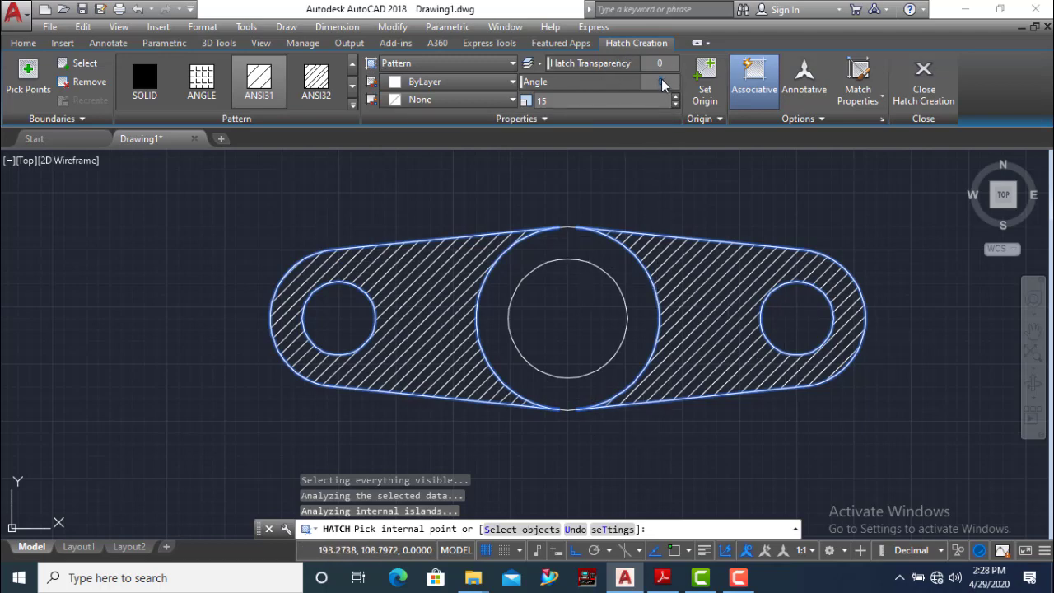
Step: Set the hatch pattern angle to 90 degrees
{"action": "key", "text": "Return"}
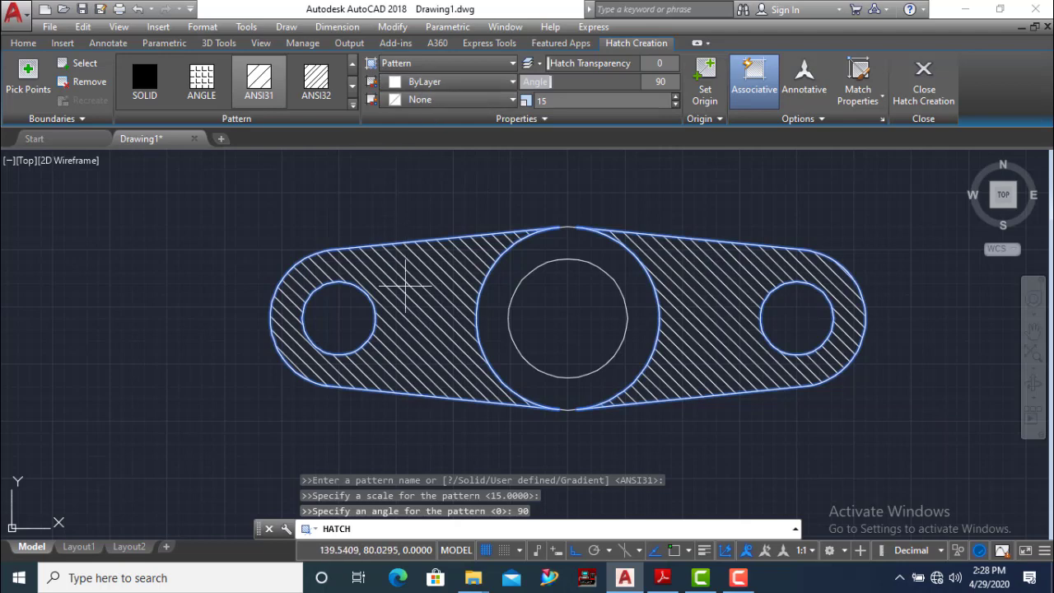
{"action": "left_click", "coordinate": [420, 65]}
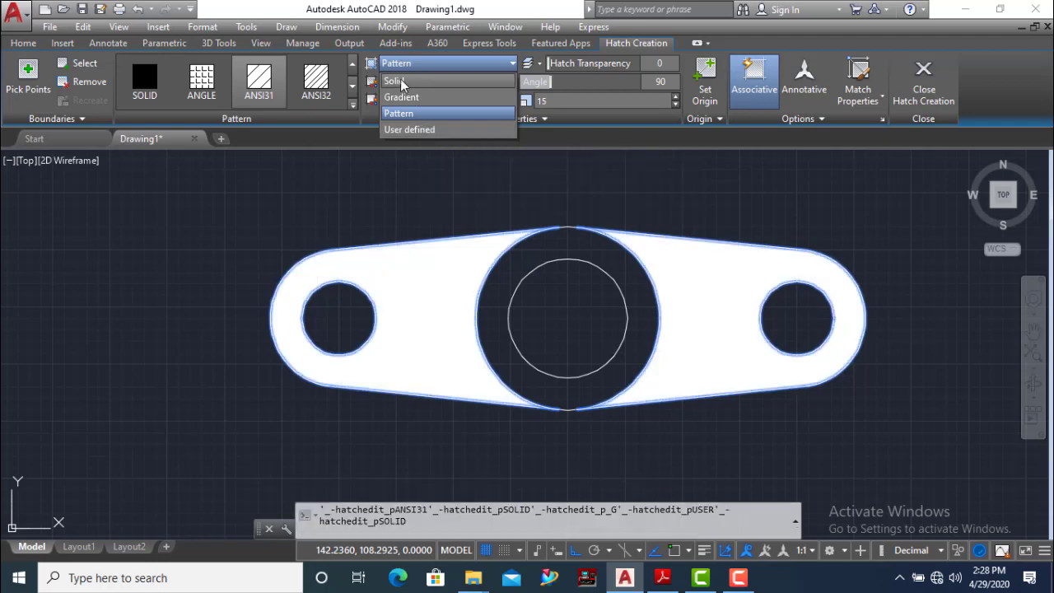
Step: Change the hatch to a Solid fill in 244,238,81 yellow
{"action": "left_click", "coordinate": [398, 83]}
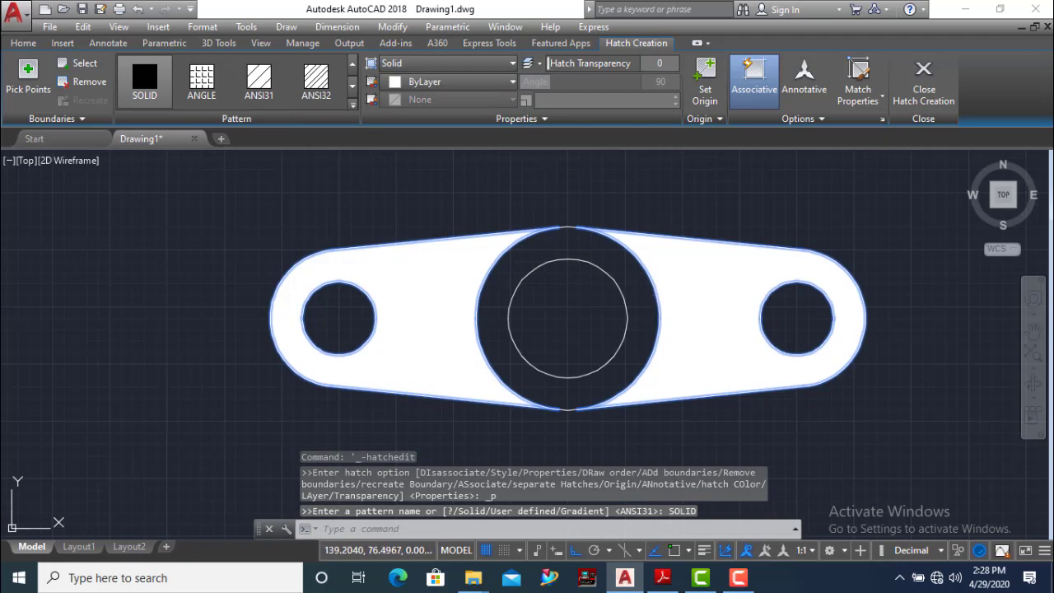
{"action": "scroll", "coordinate": [409, 301], "scroll_direction": "up", "scroll_amount": 5}
{"action": "scroll", "coordinate": [410, 301], "scroll_direction": "down", "scroll_amount": 1}
{"action": "scroll", "coordinate": [408, 302], "scroll_direction": "down", "scroll_amount": 4}
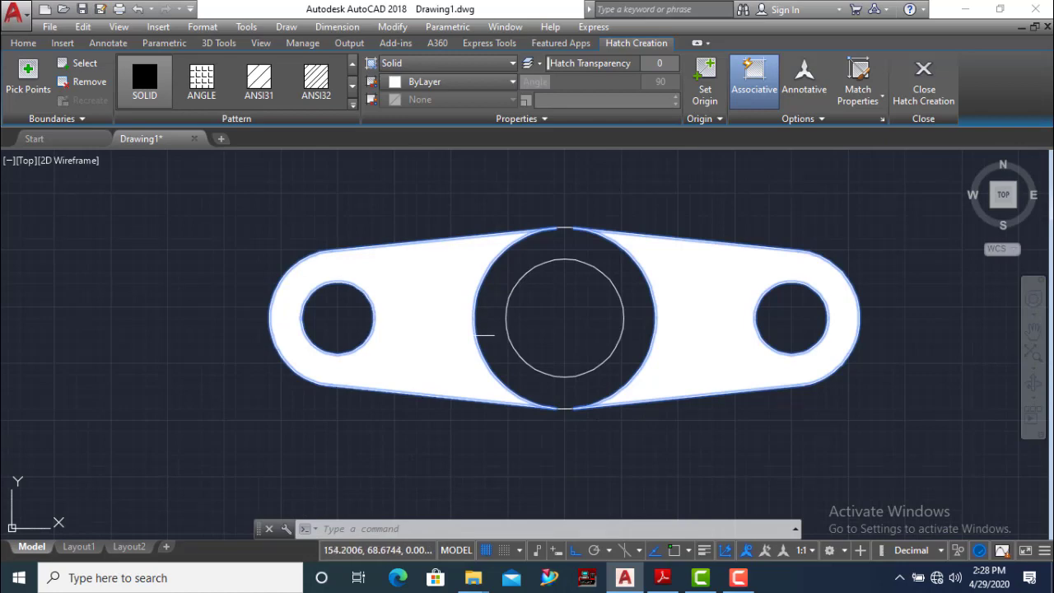
{"action": "left_click", "coordinate": [440, 81]}
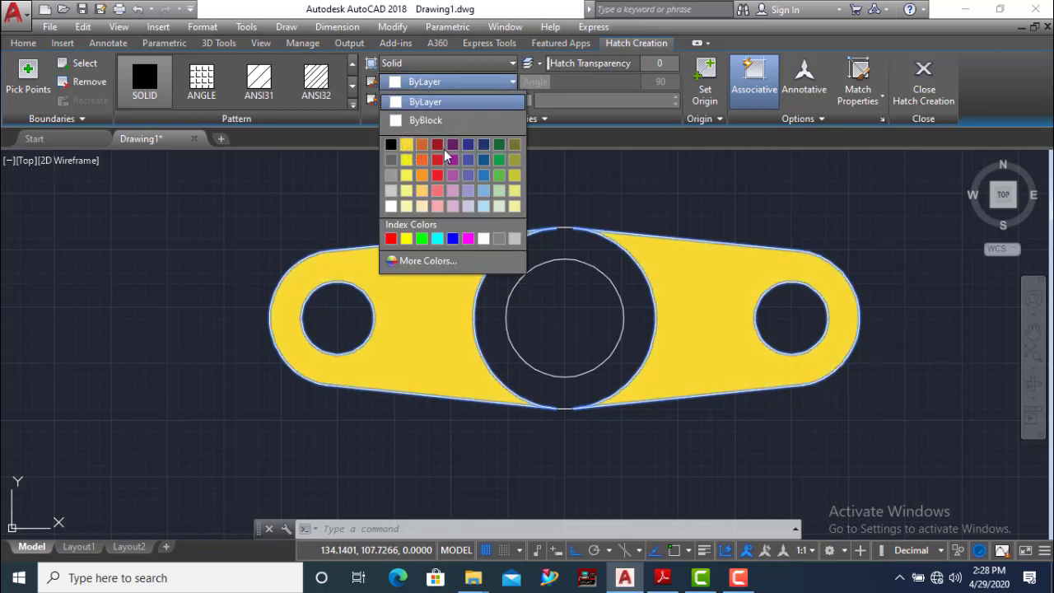
{"action": "left_click", "coordinate": [410, 178]}
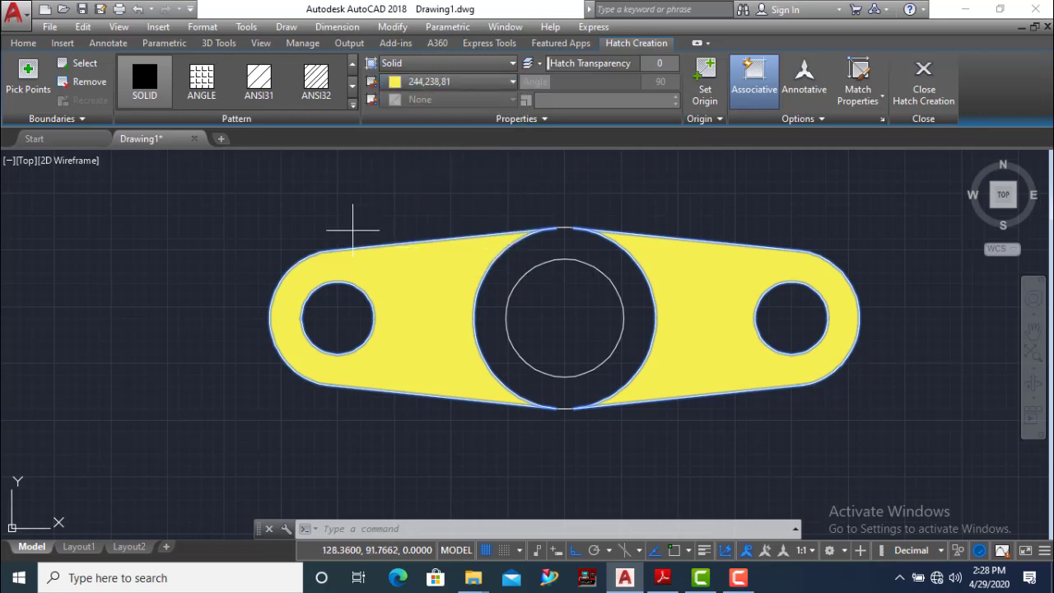
{"action": "left_click", "coordinate": [451, 63]}
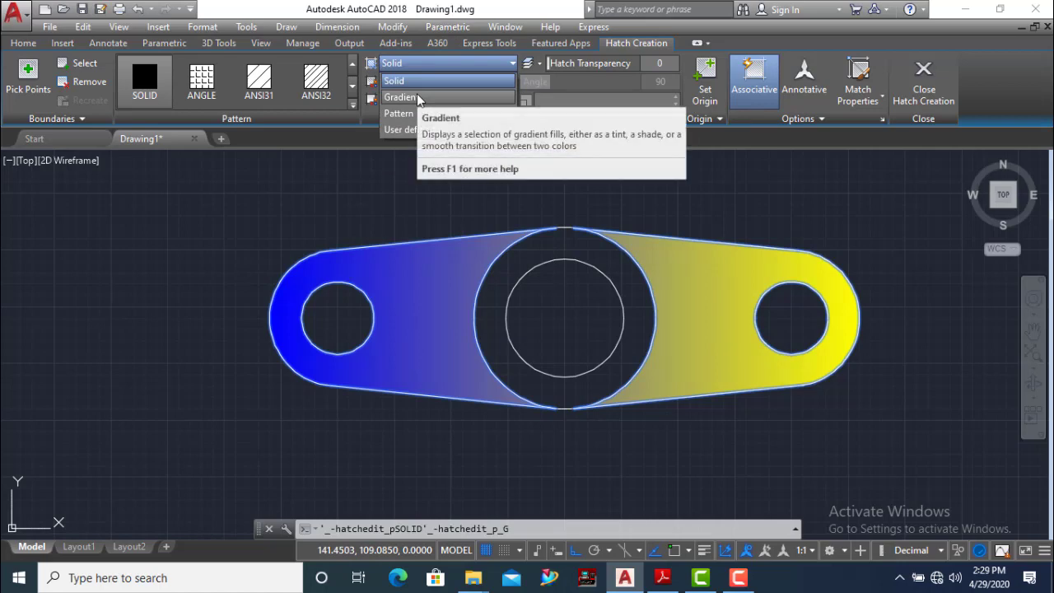
Step: Preview a Gradient fill with first colour 153,155,55, then revert to the ANSI31 pattern
{"action": "left_click", "coordinate": [417, 97]}
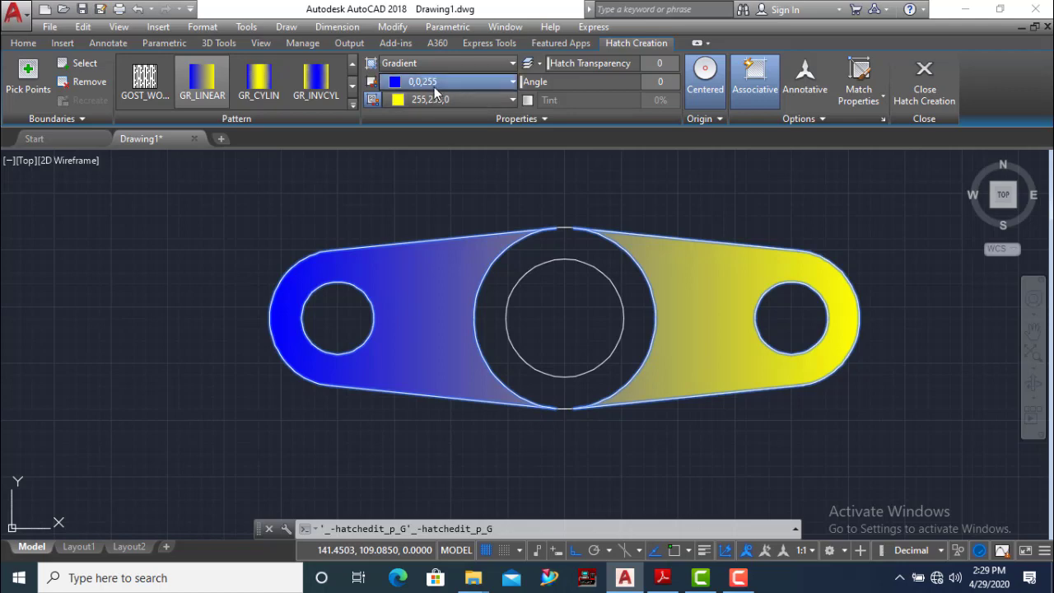
{"action": "left_click", "coordinate": [434, 84]}
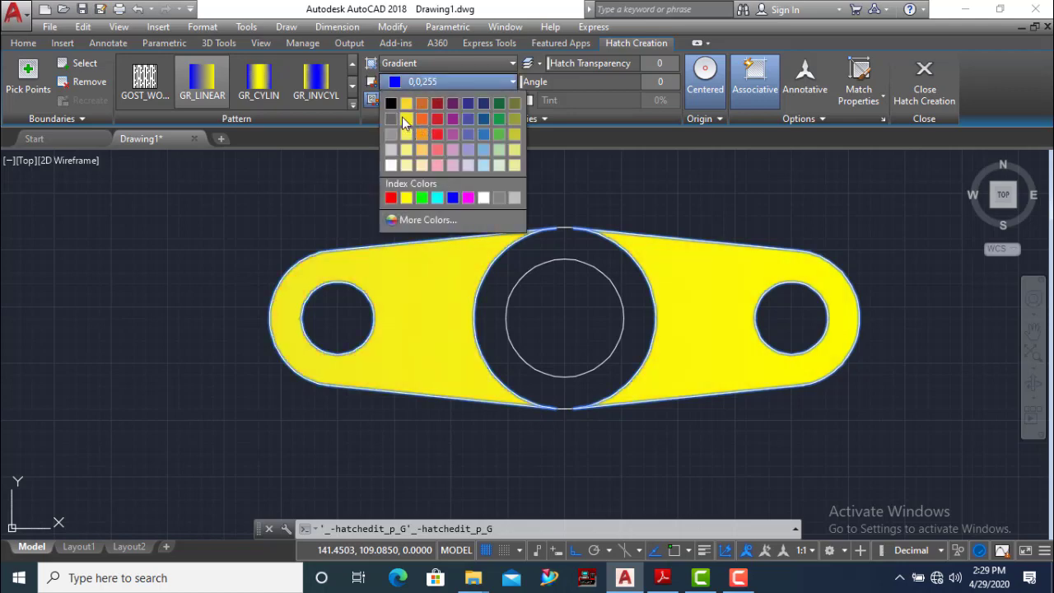
{"action": "left_click", "coordinate": [514, 135]}
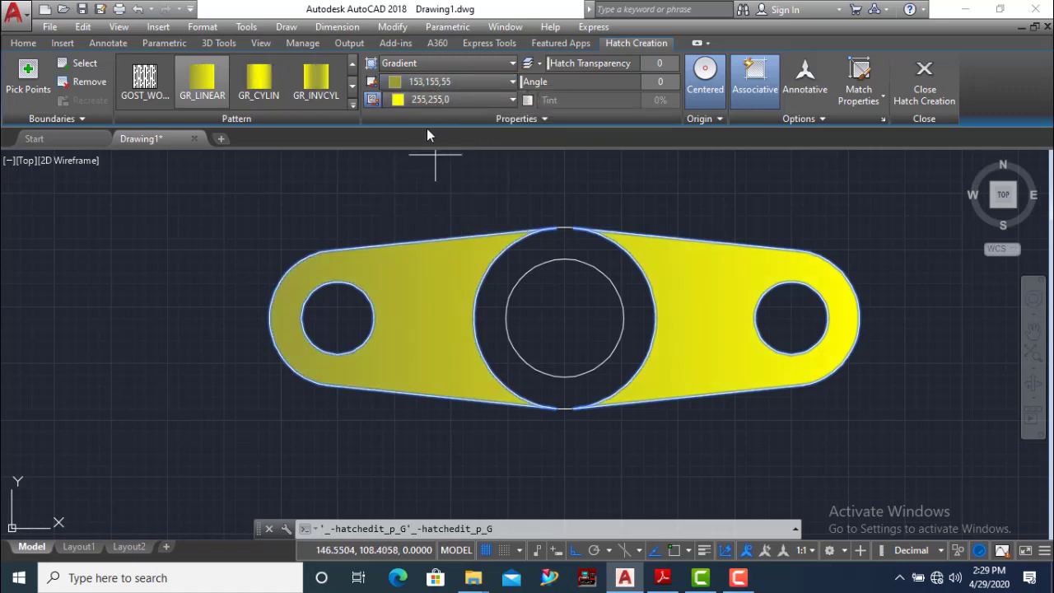
{"action": "left_click", "coordinate": [447, 66]}
{"action": "left_click", "coordinate": [414, 115]}
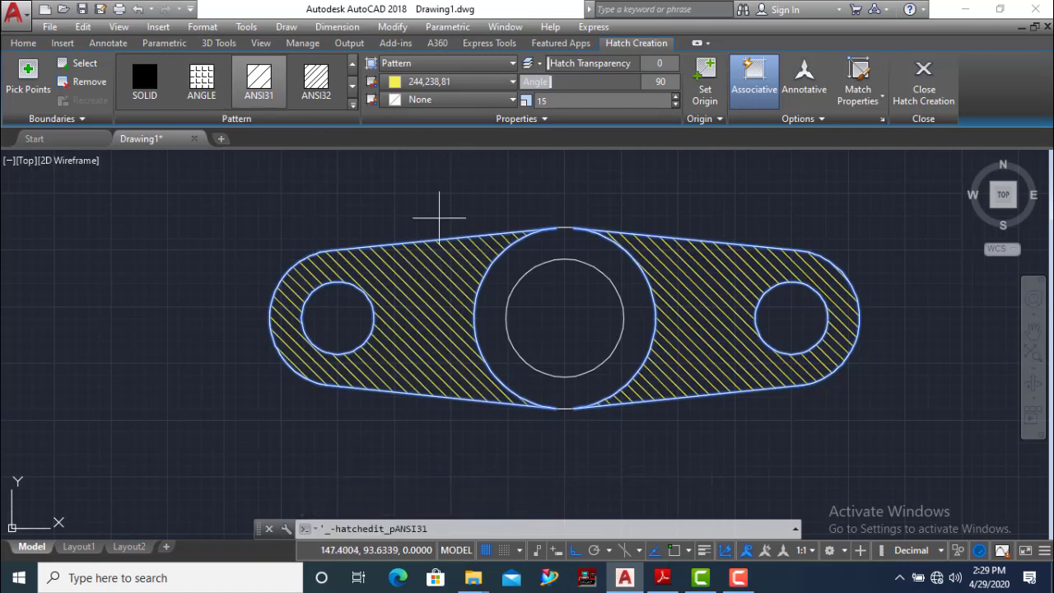
Step: Set the hatch colour to ByLayer and keep the background colour at None
{"action": "left_click", "coordinate": [451, 86]}
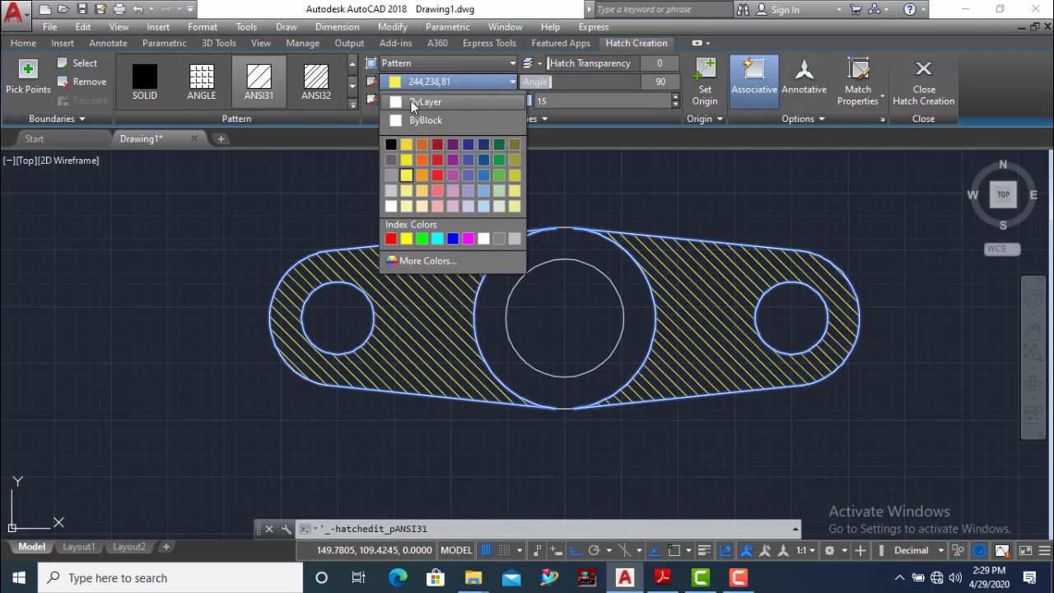
{"action": "left_click", "coordinate": [402, 103]}
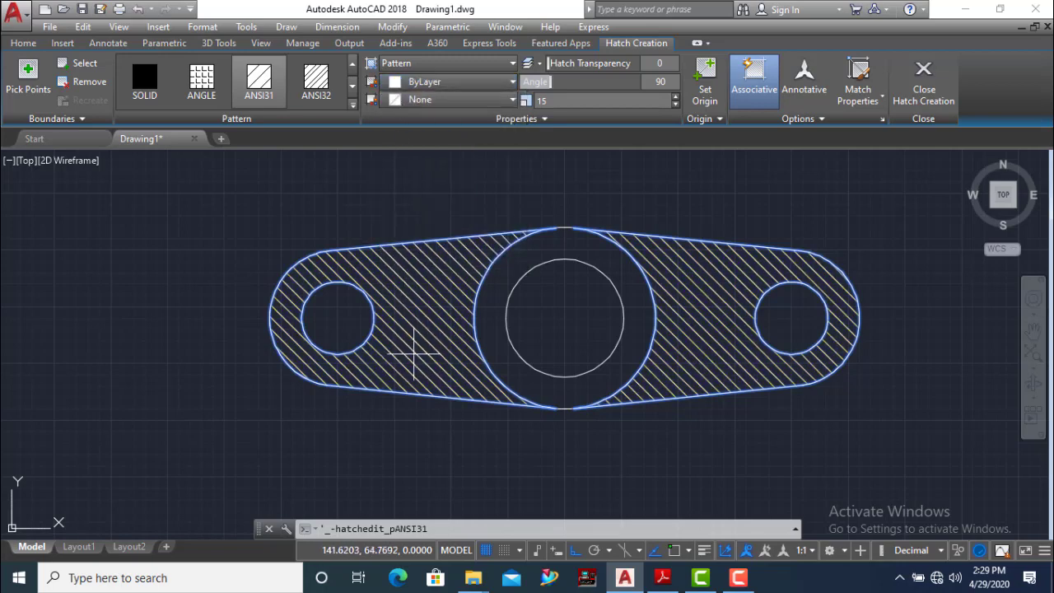
{"action": "left_click", "coordinate": [436, 99]}
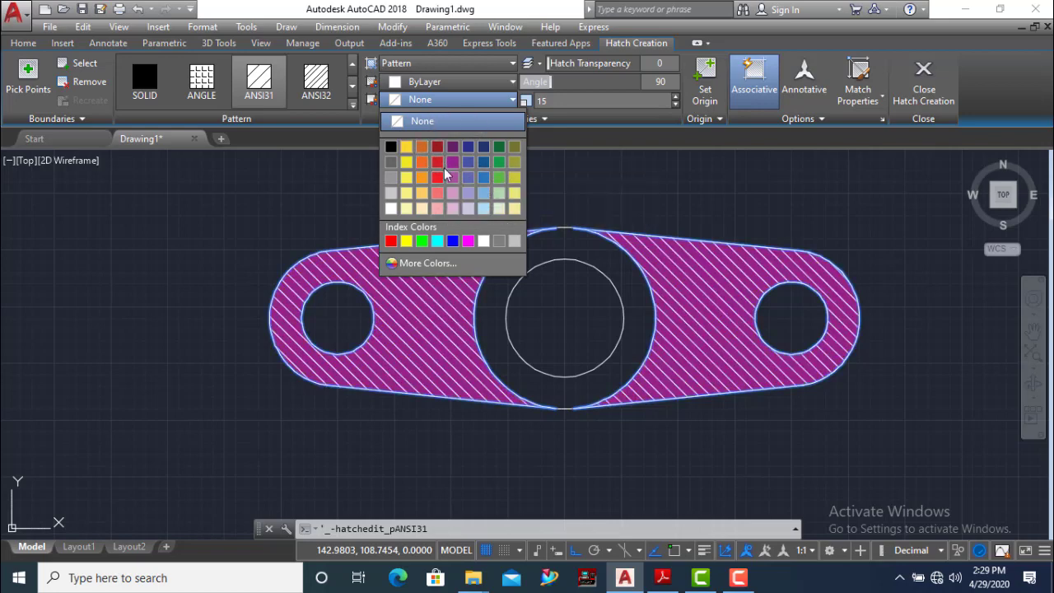
{"action": "left_click", "coordinate": [568, 196]}
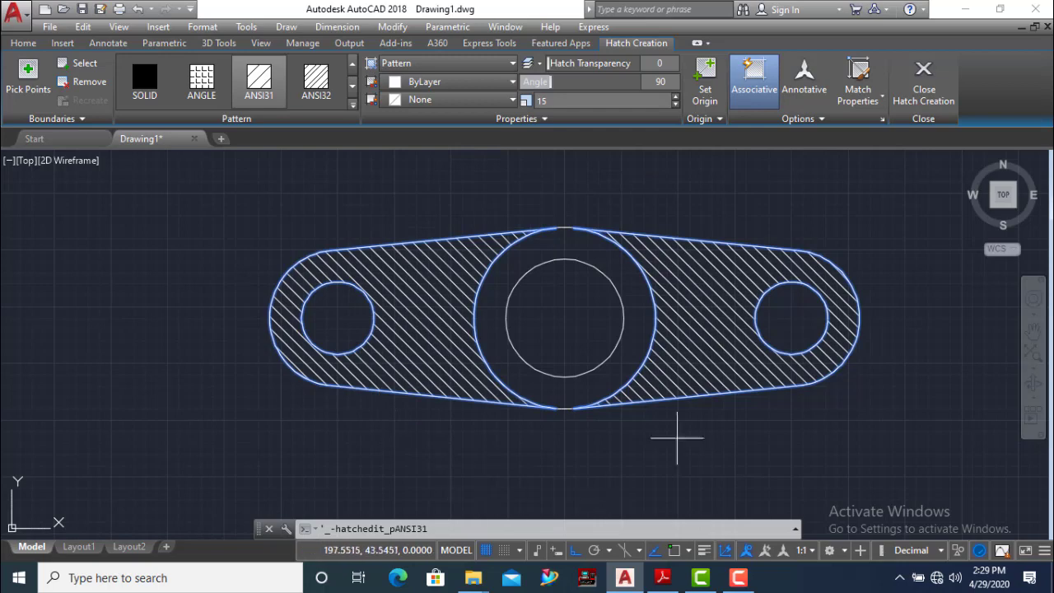
Step: Close Hatch Creation to finalise the hatch, then compare the drawing against the PDF exercise
{"action": "left_click", "coordinate": [919, 87]}
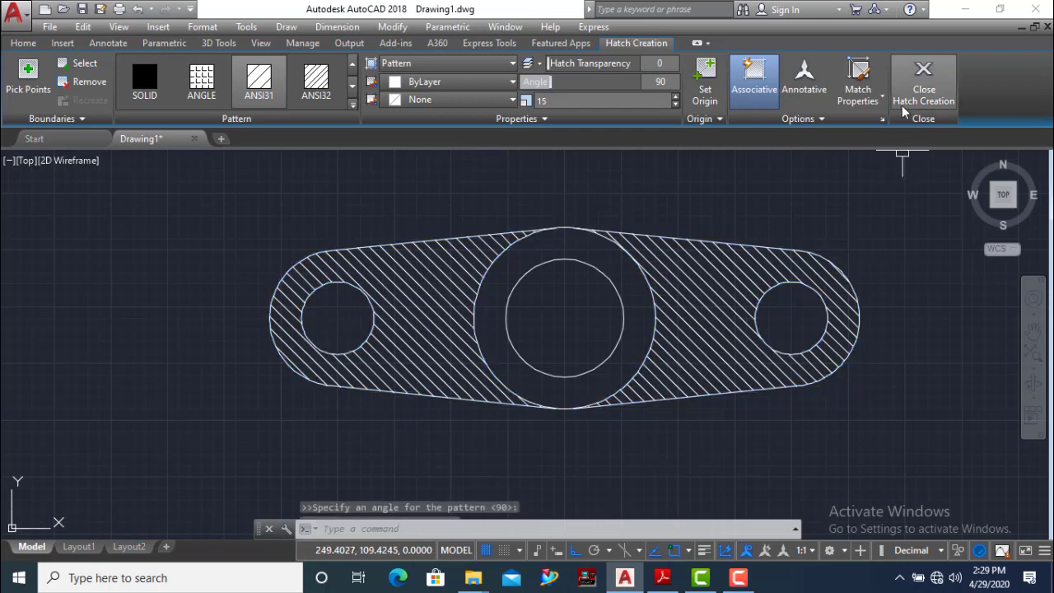
{"action": "scroll", "coordinate": [579, 302], "scroll_direction": "down", "scroll_amount": 2}
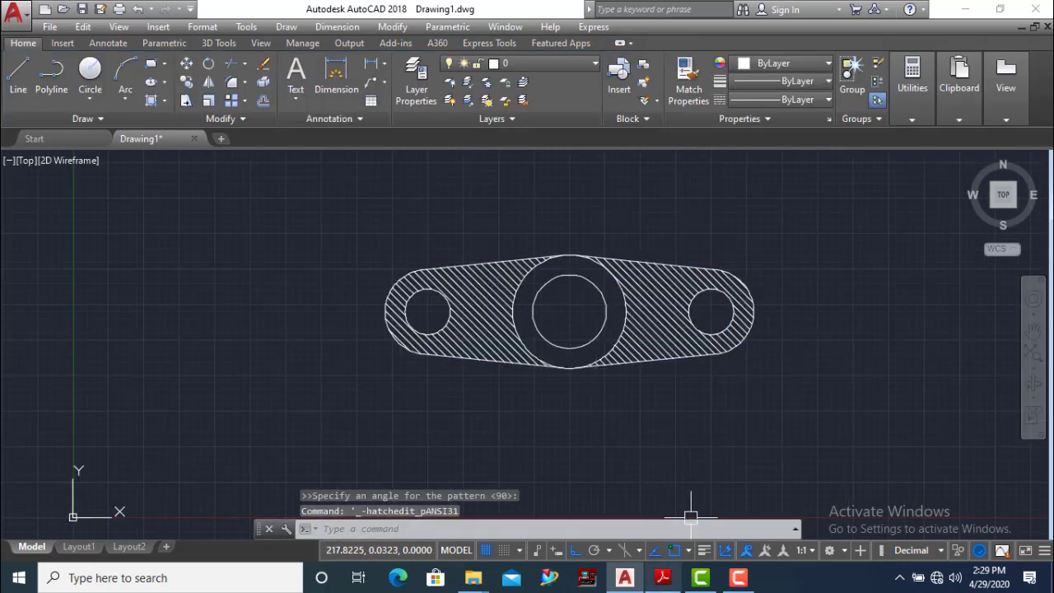
{"action": "left_click", "coordinate": [674, 576]}
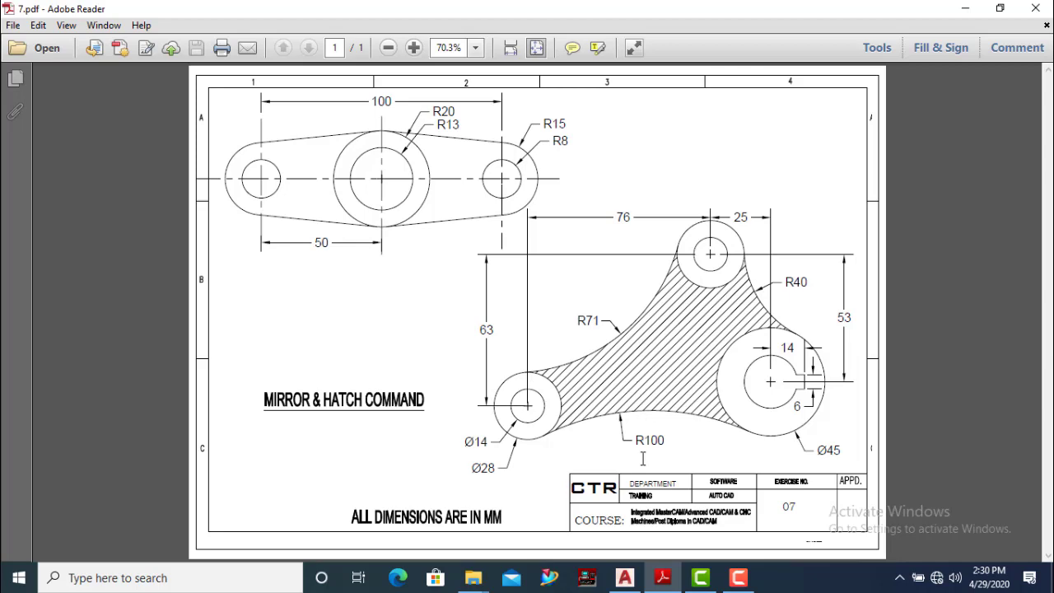
{"action": "left_click", "coordinate": [666, 579]}
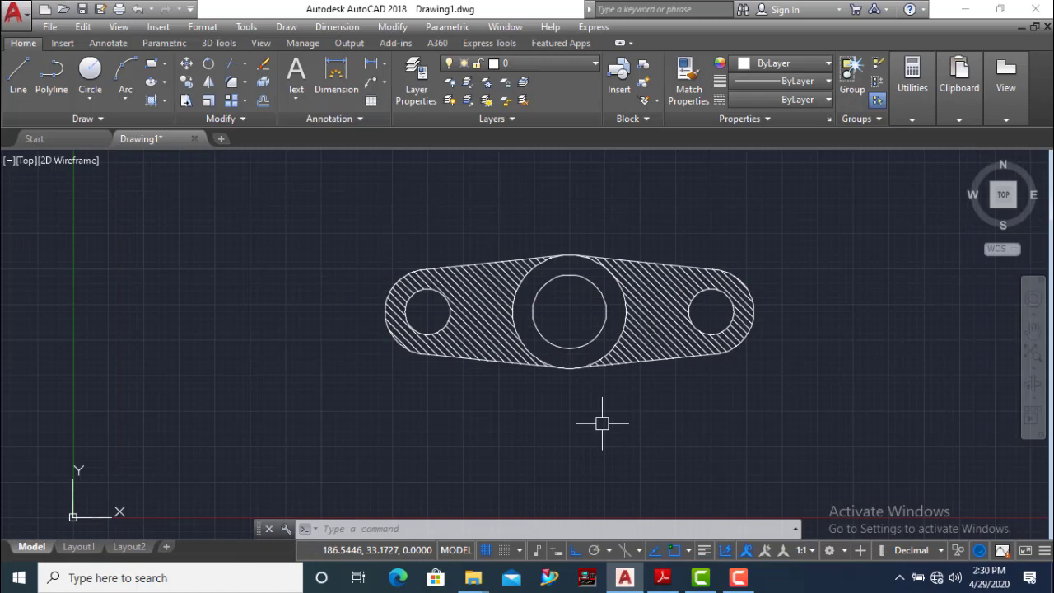
{"action": "scroll", "coordinate": [608, 424], "scroll_direction": "up", "scroll_amount": 2}
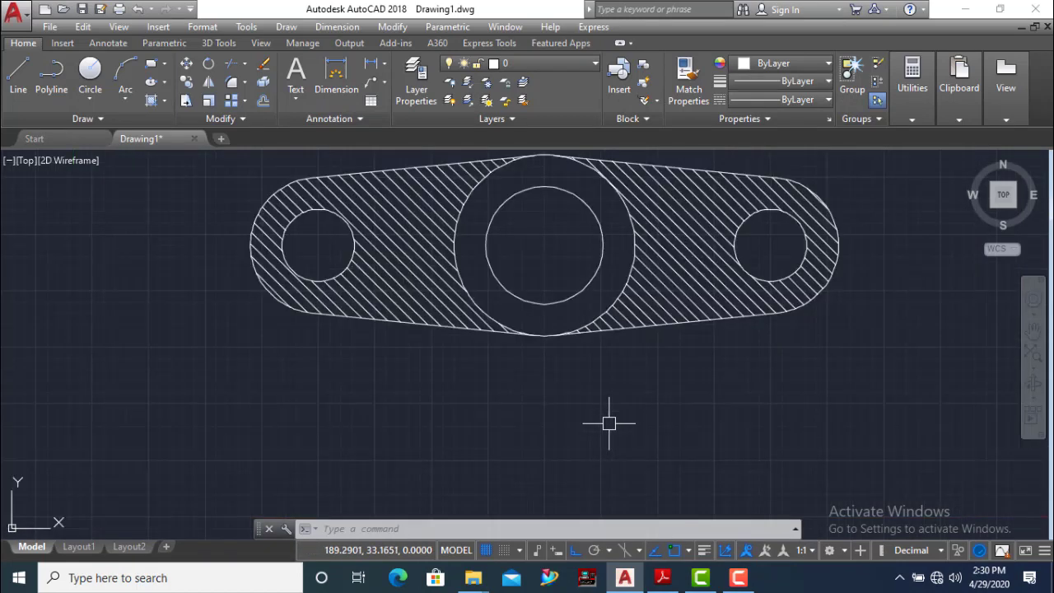
{"action": "scroll", "coordinate": [609, 423], "scroll_direction": "down", "scroll_amount": 2}
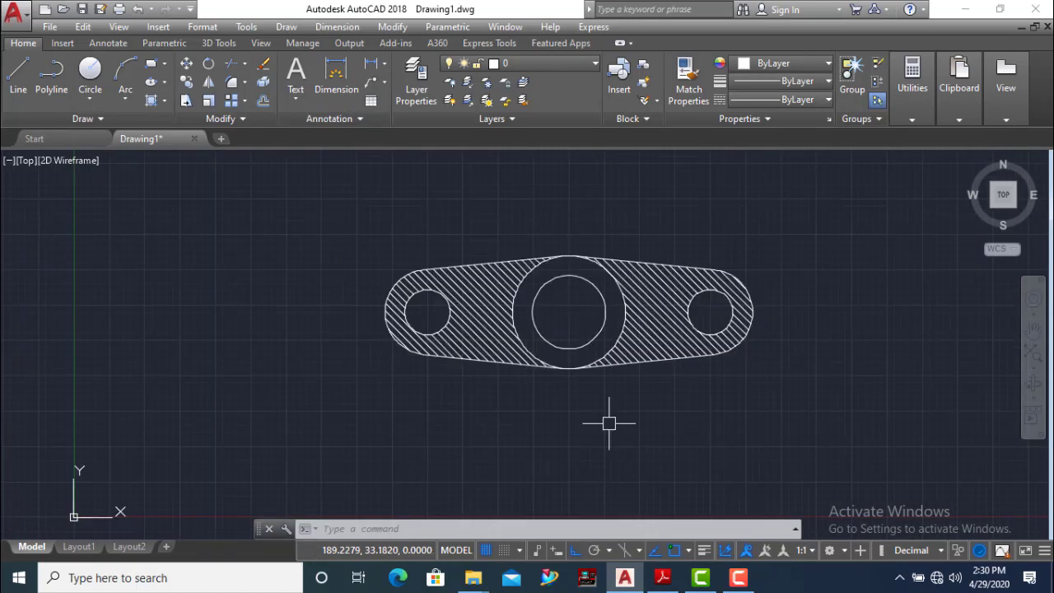